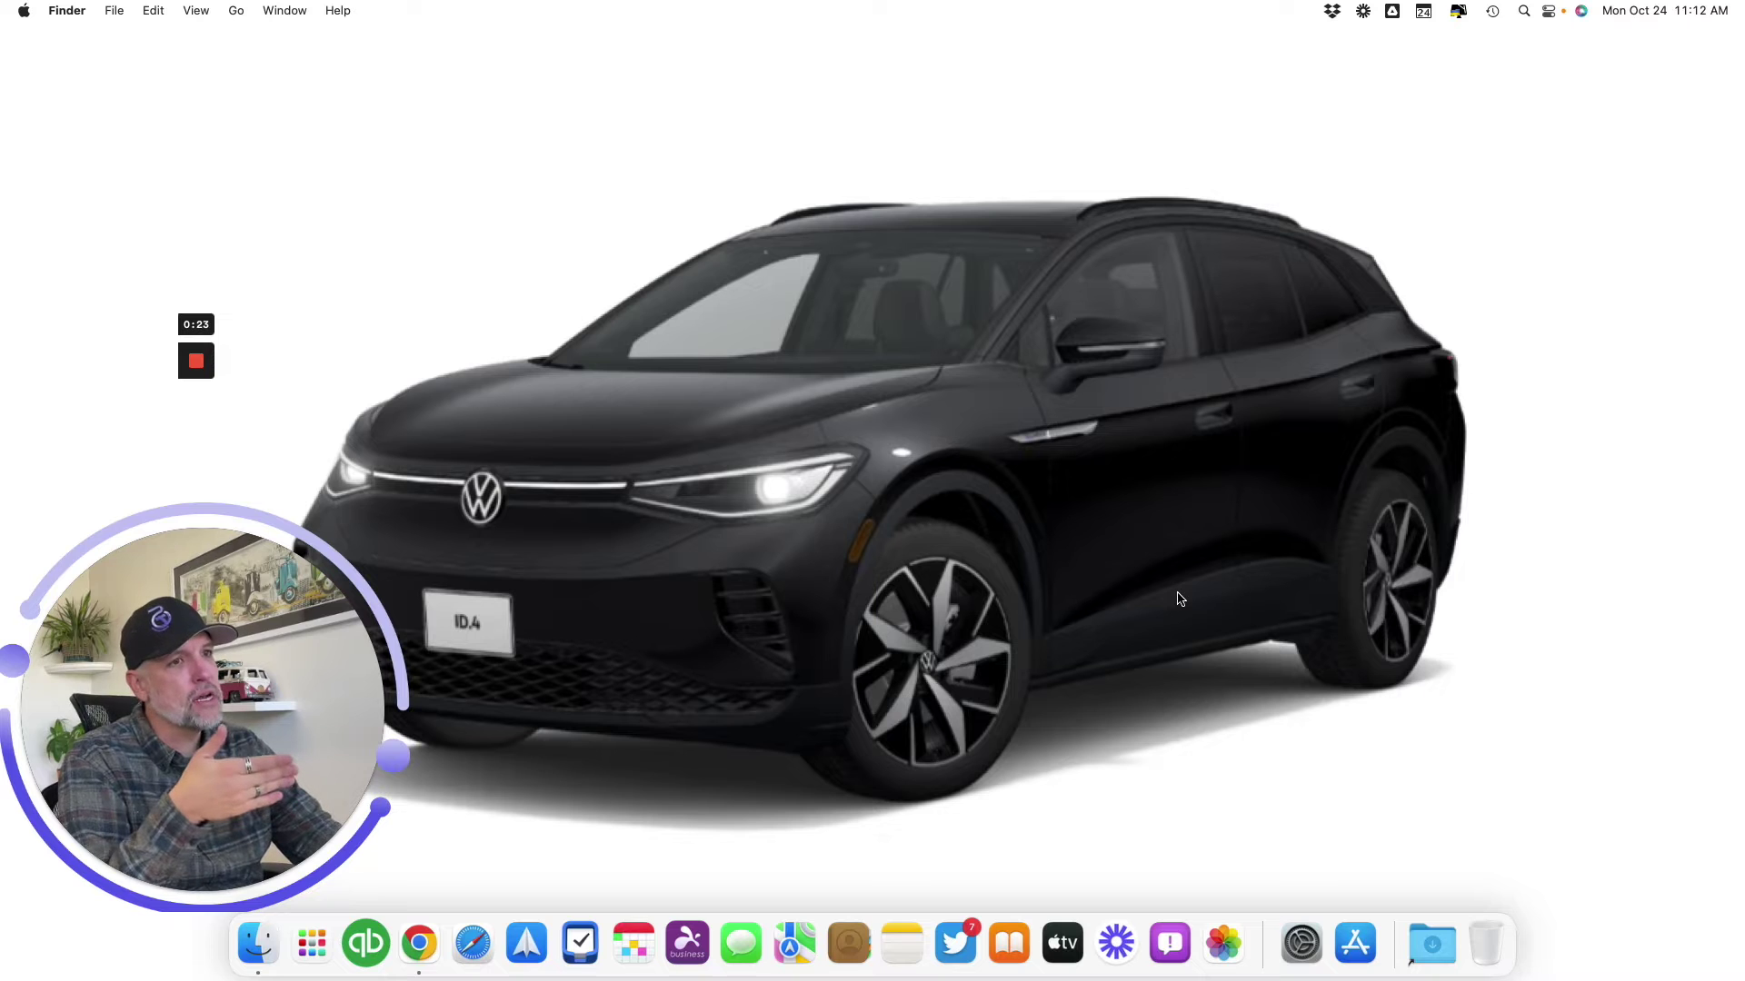
- Launch Apple Photos from the Dock
{"action": "left_click", "coordinate": [1222, 945]}
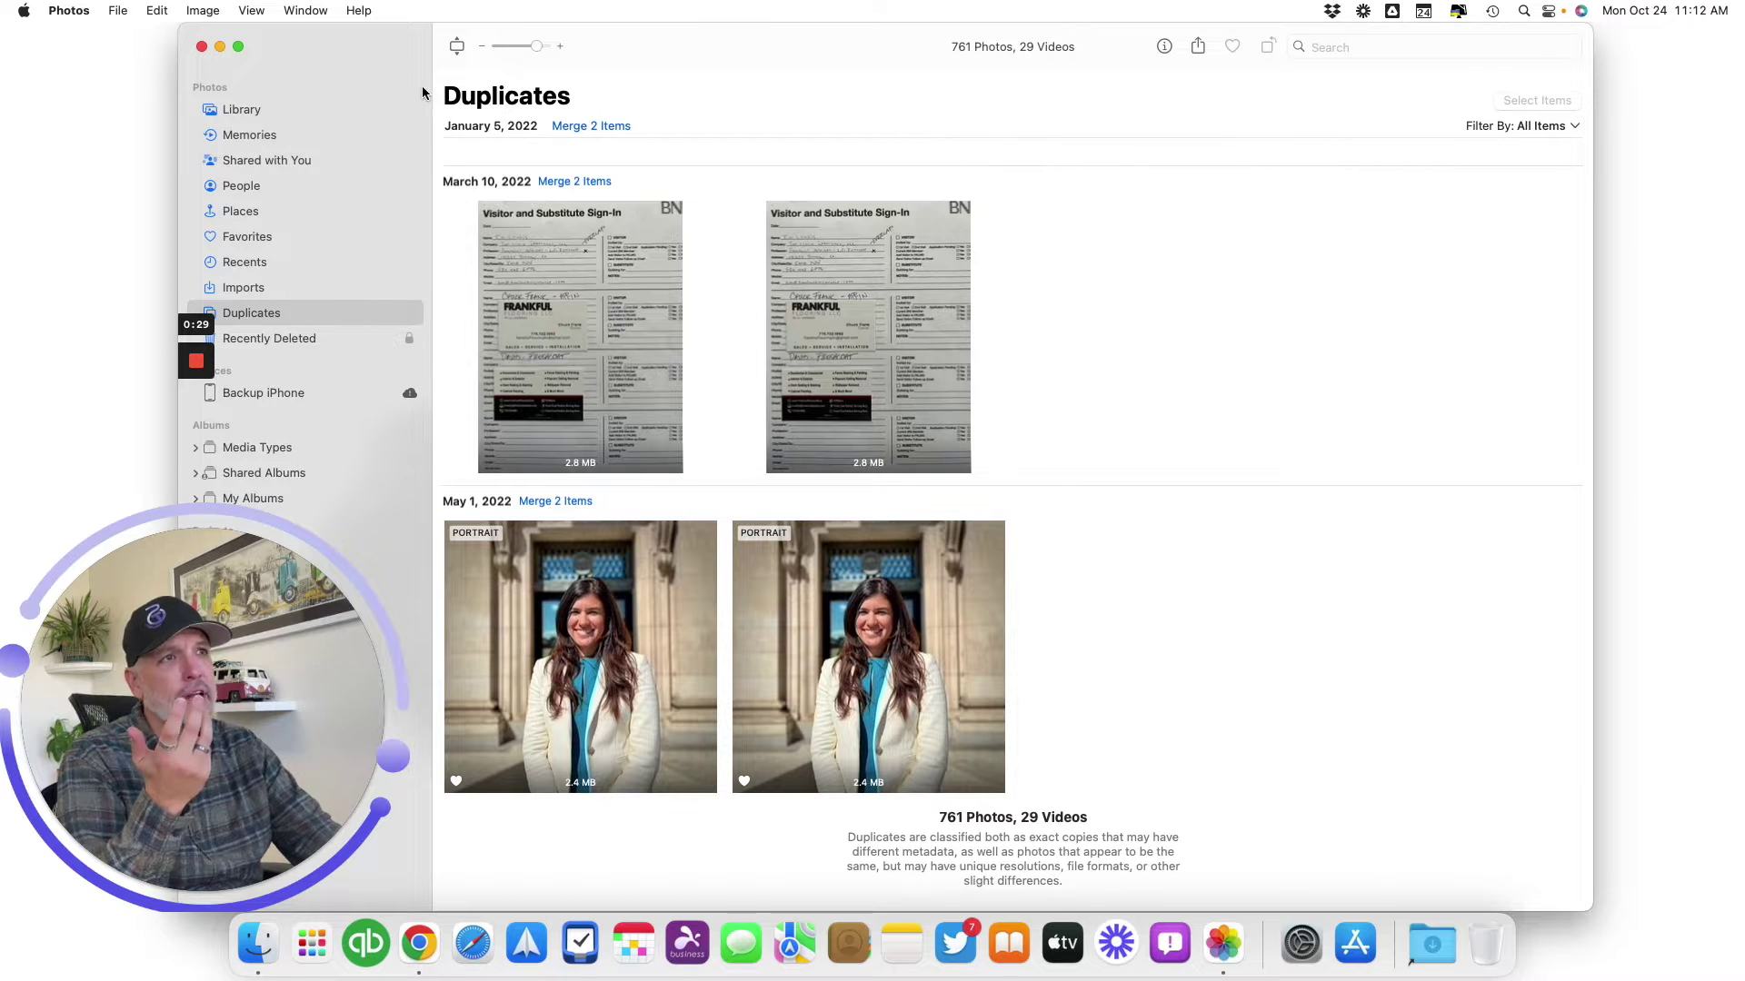
- Shift the Photos window to the right and display the Duplicates album of matching pairs
{"action": "left_click_drag", "start_coordinate": [412, 37], "coordinate": [564, 37]}
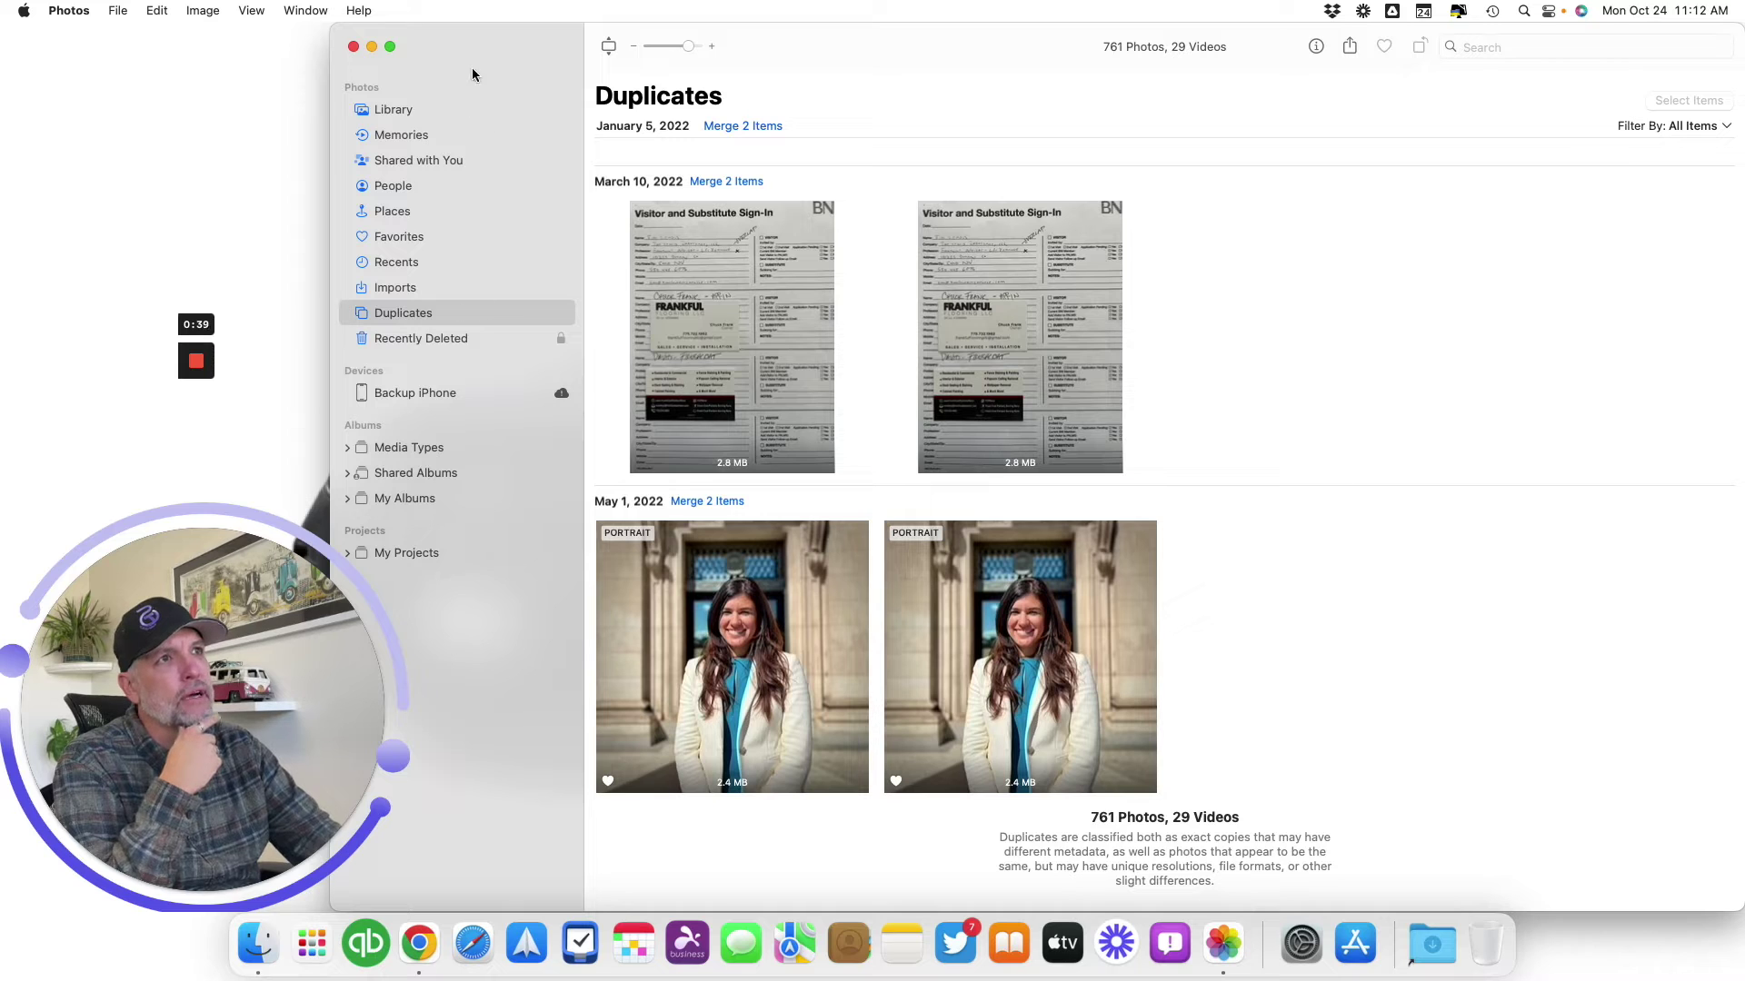
{"action": "mouse_move", "coordinate": [473, 74]}
{"action": "left_mouse_down"}
{"action": "mouse_move", "coordinate": [417, 66]}
{"action": "mouse_move", "coordinate": [460, 59]}
{"action": "left_mouse_up"}
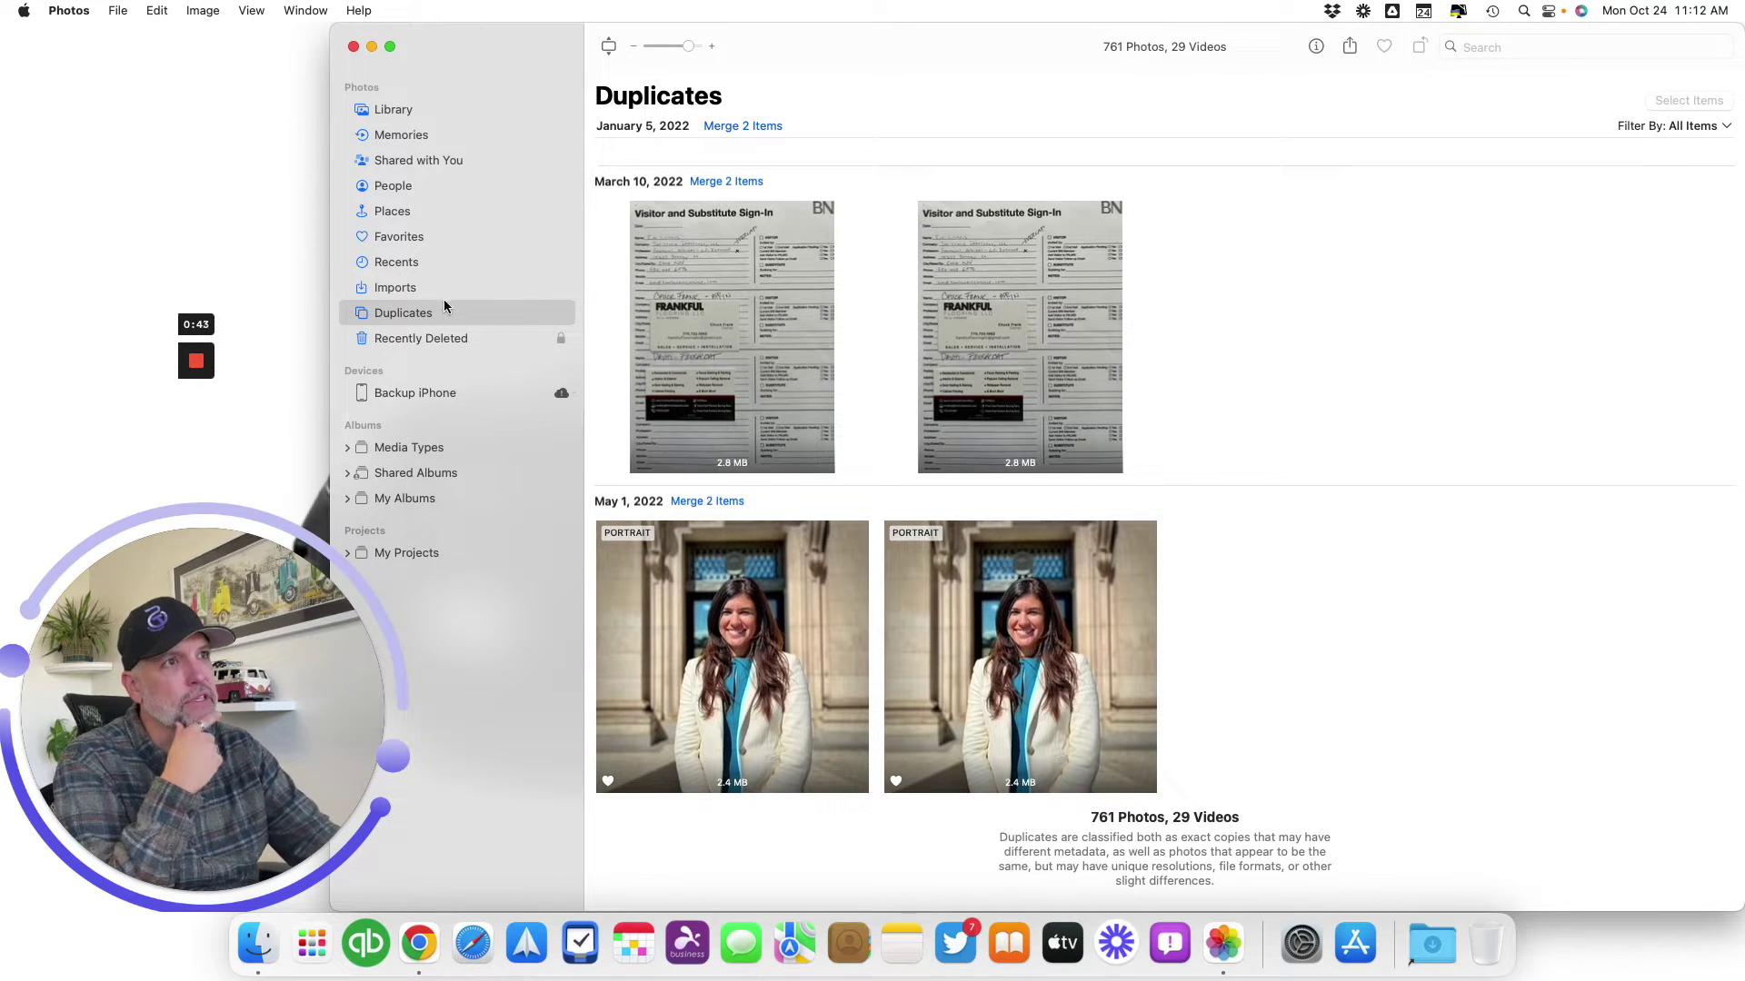
{"action": "left_click_drag", "start_coordinate": [443, 311], "coordinate": [443, 321]}
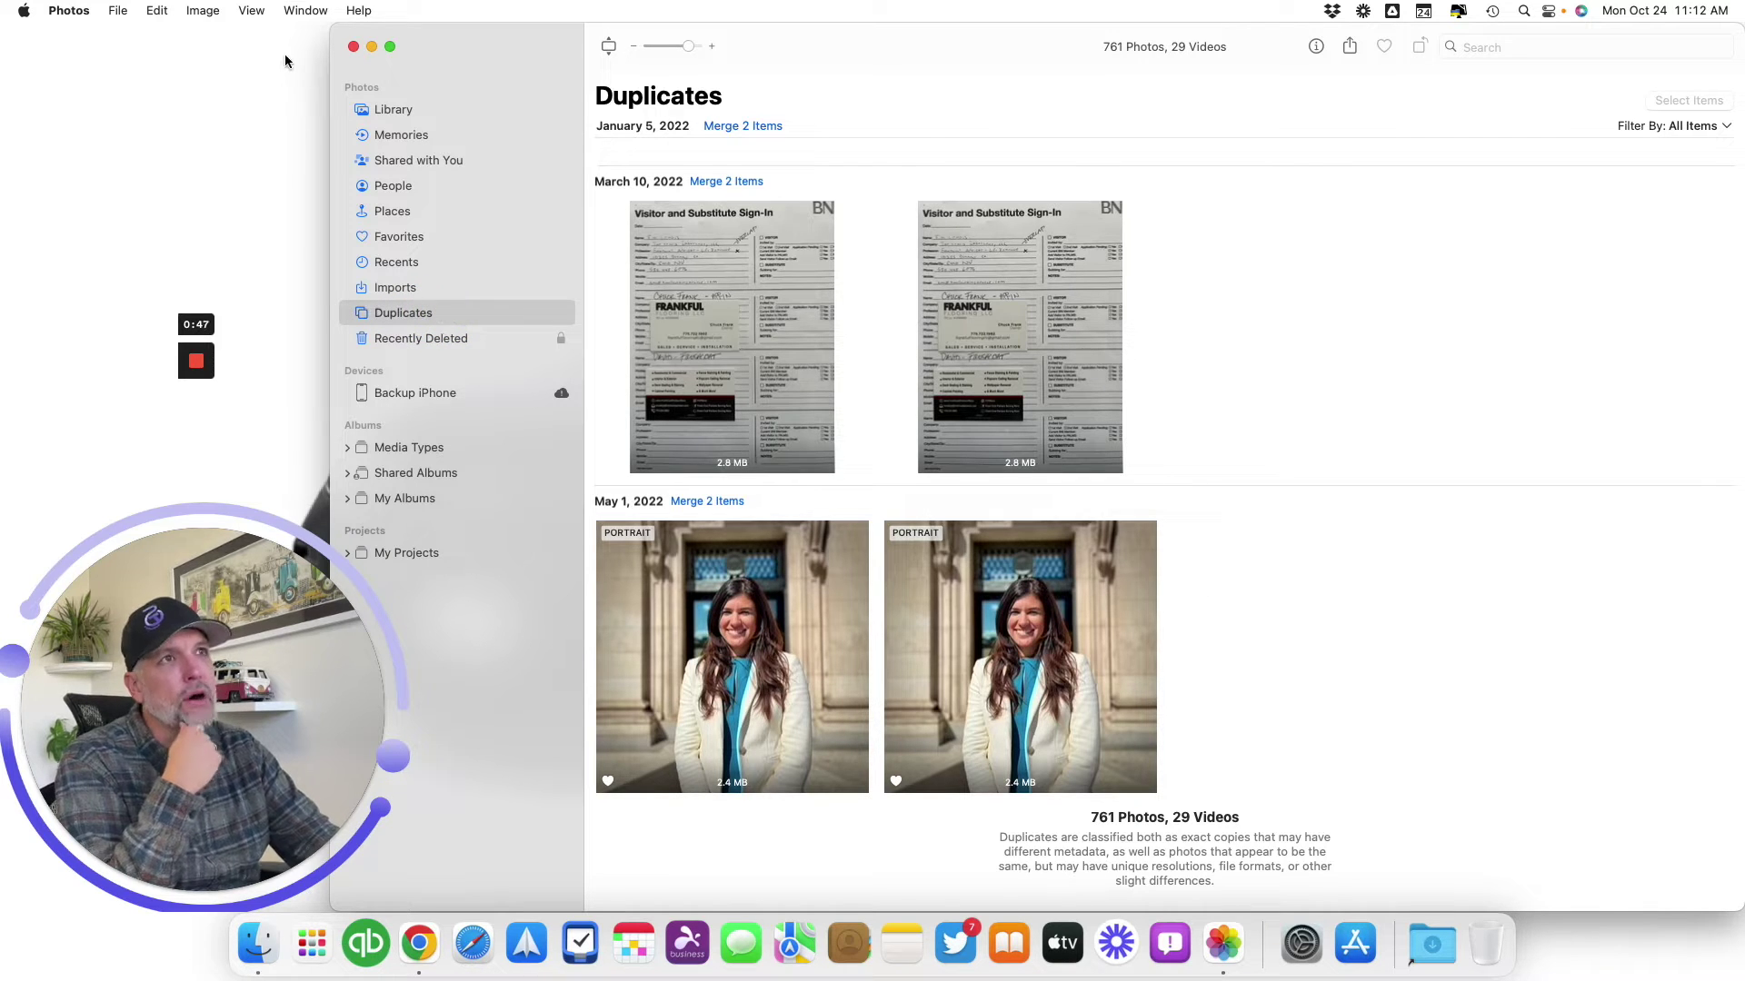
{"action": "left_click", "coordinate": [258, 14]}
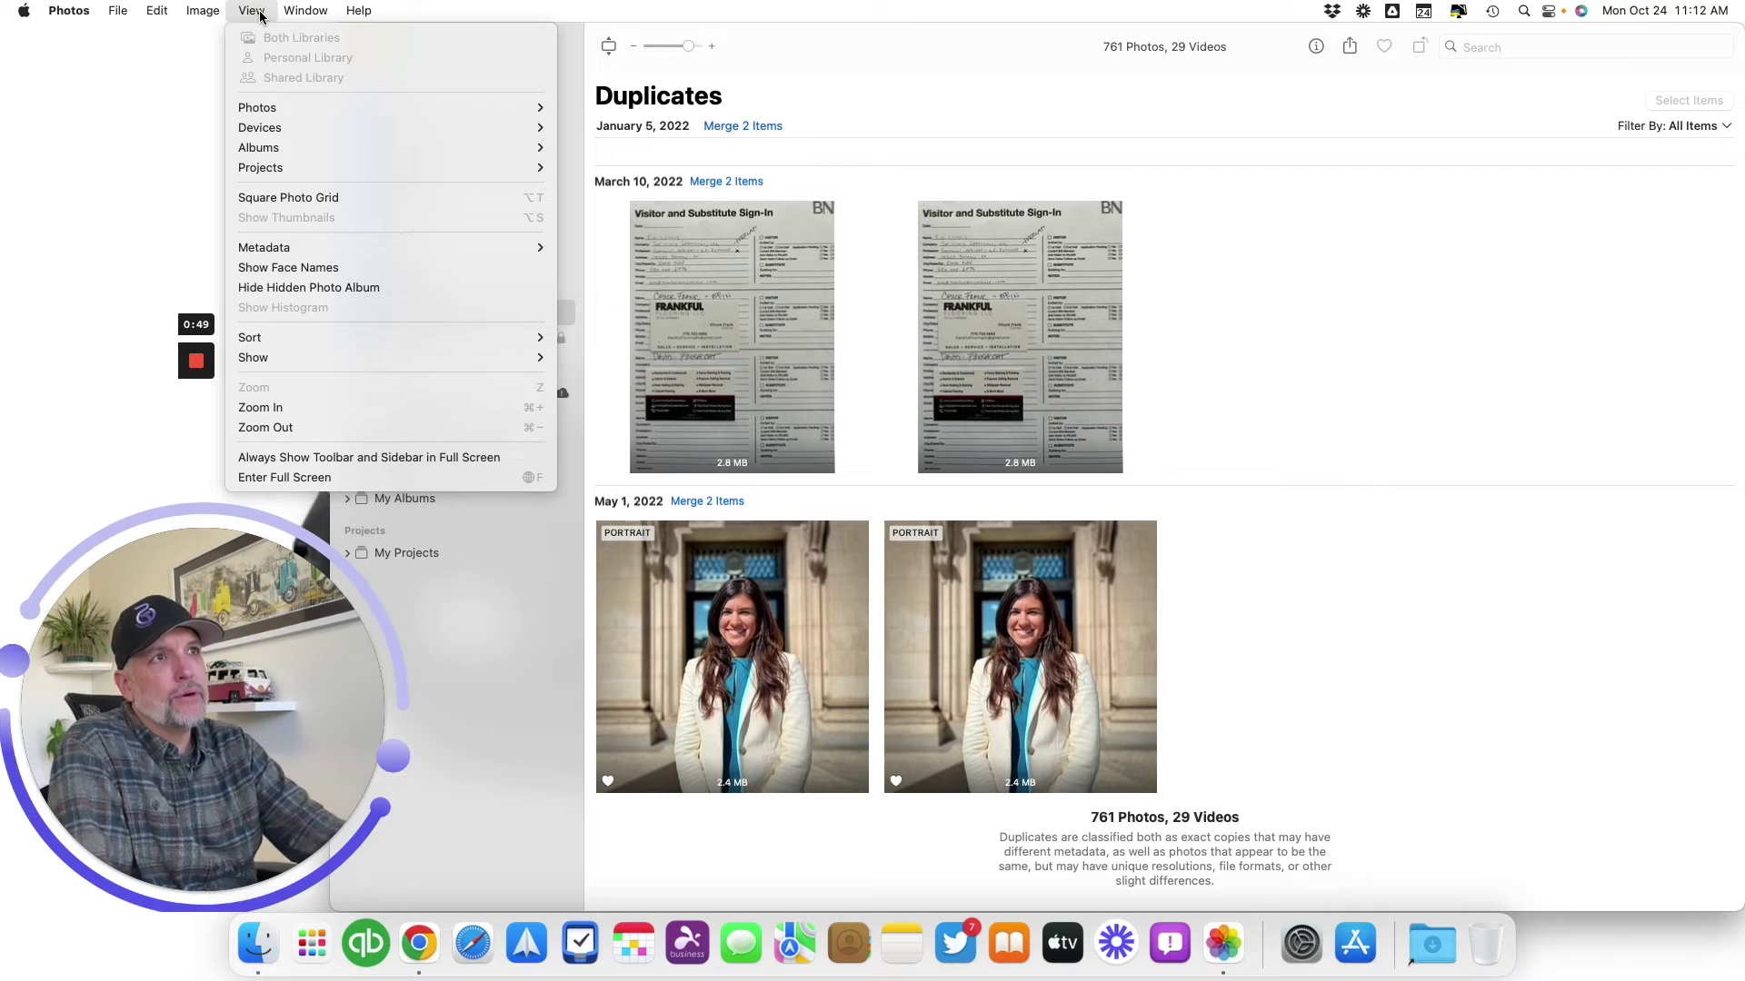
{"action": "mouse_move", "coordinate": [428, 109]}
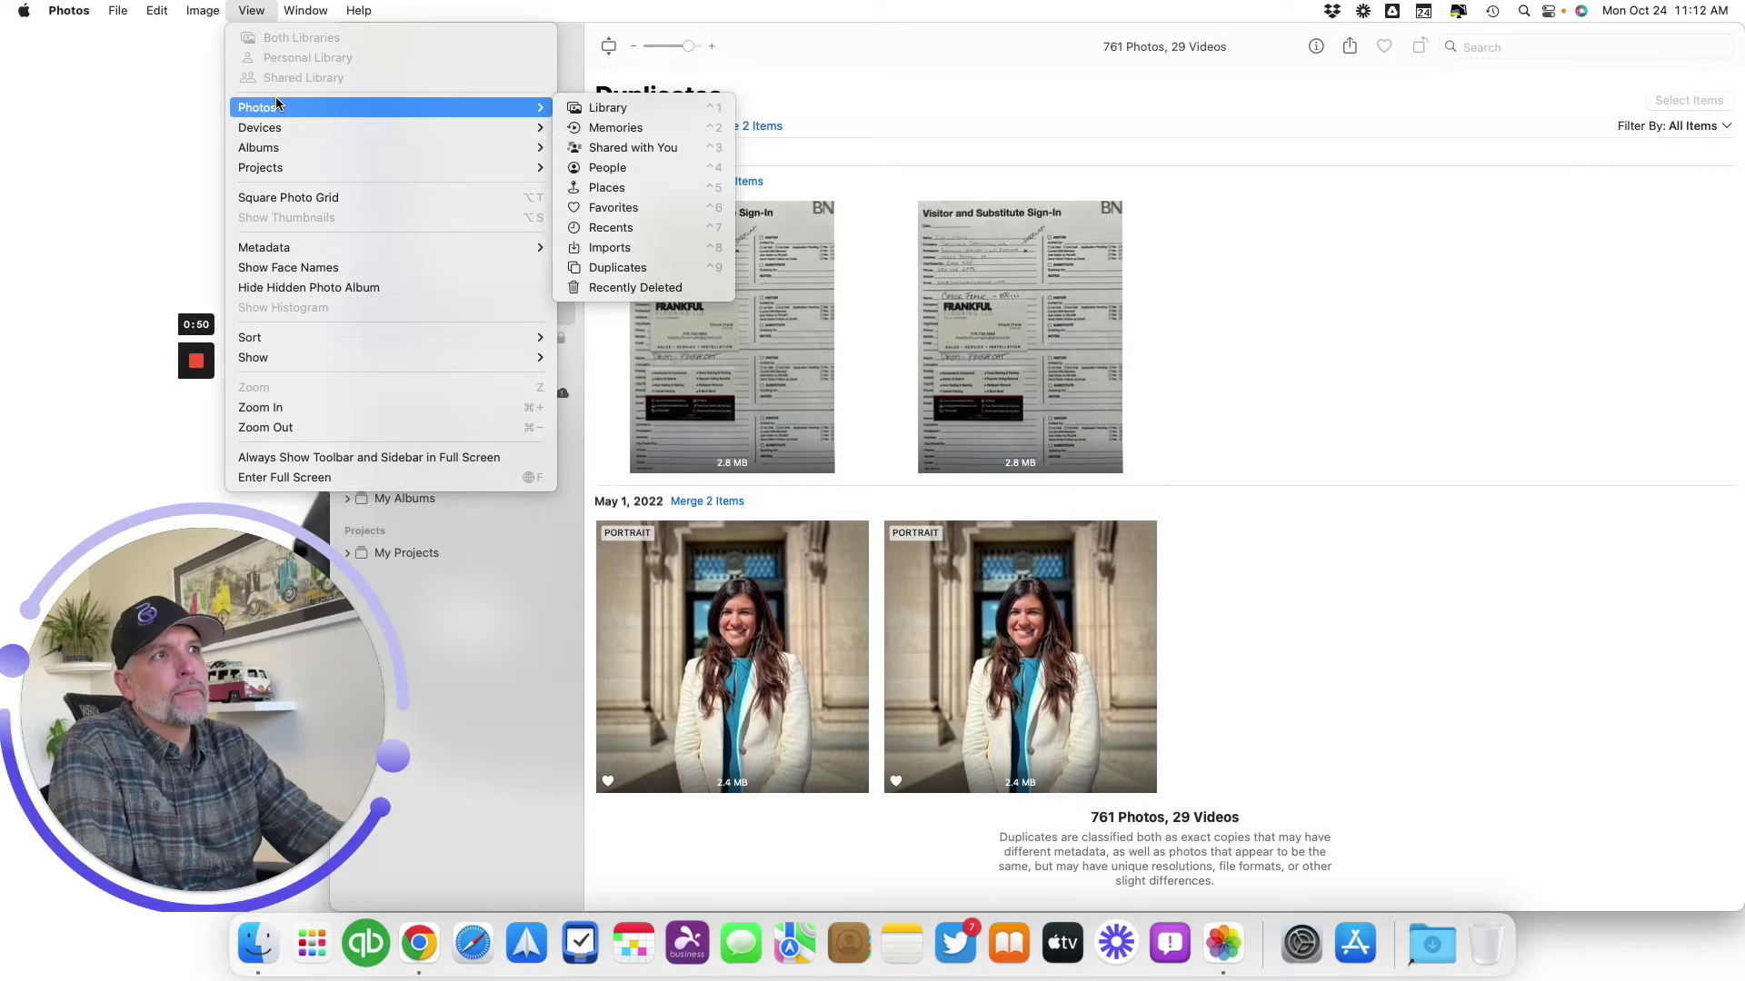
{"action": "left_click", "coordinate": [684, 275]}
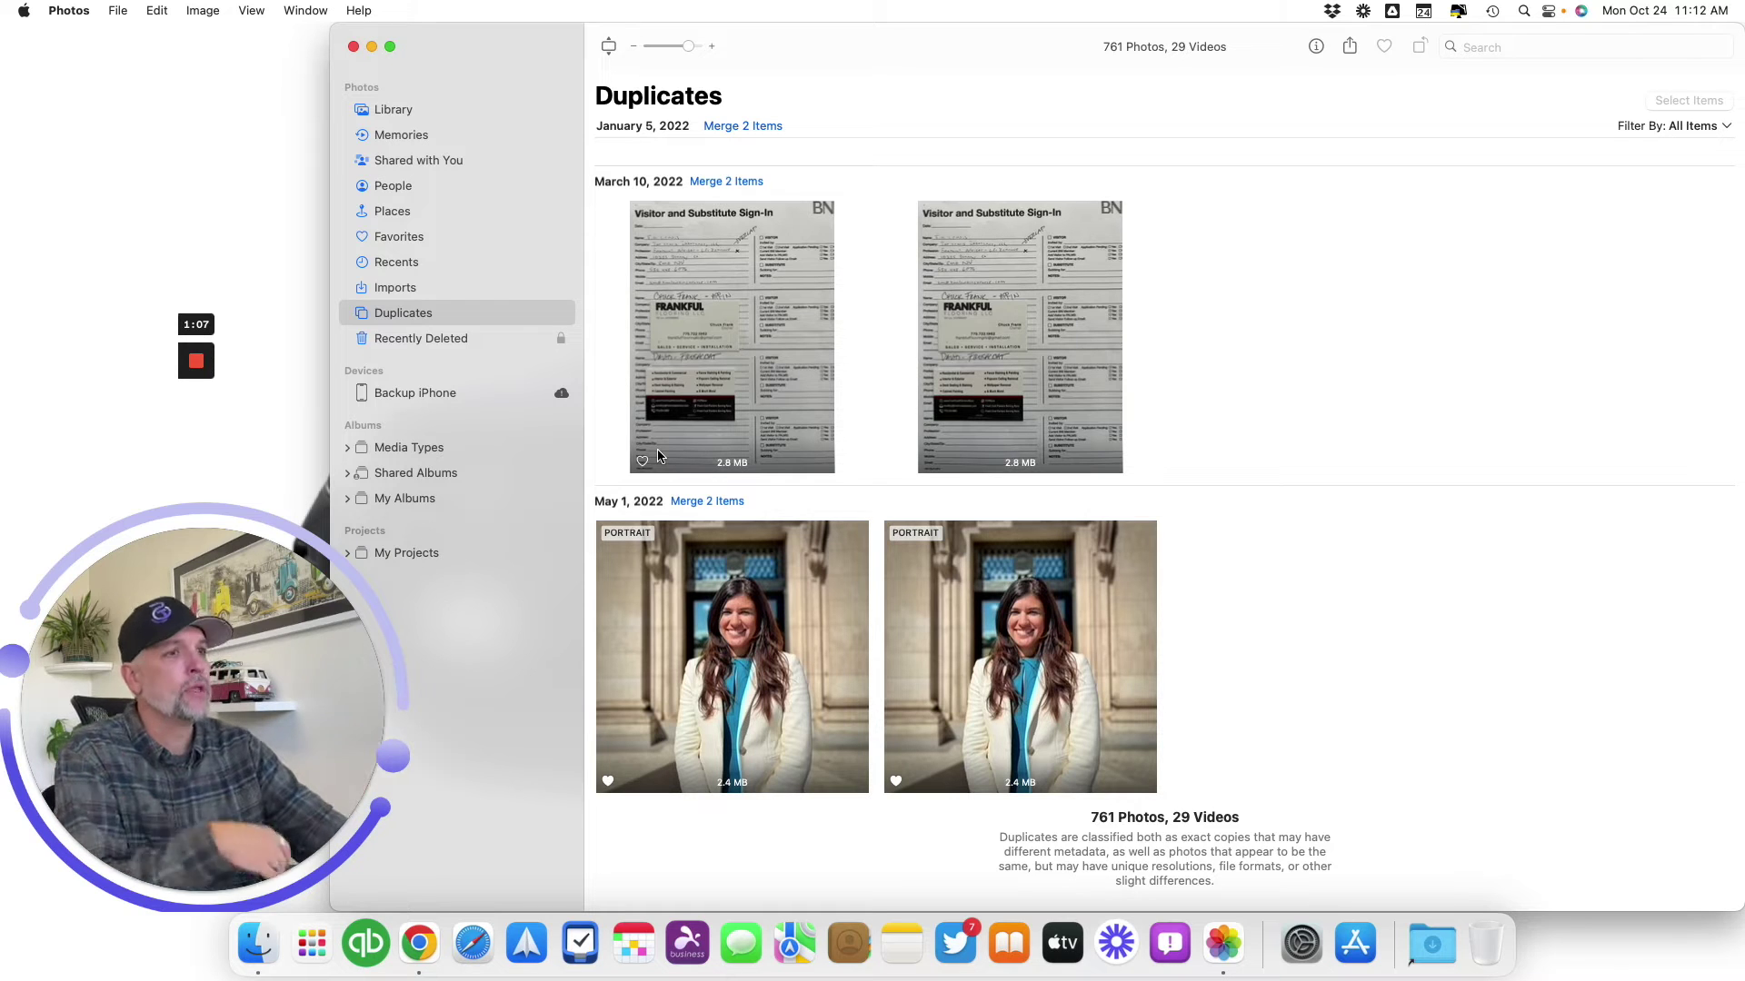
{"action": "left_click_drag", "start_coordinate": [1246, 790], "coordinate": [1016, 900]}
{"action": "left_click", "coordinate": [901, 895]}
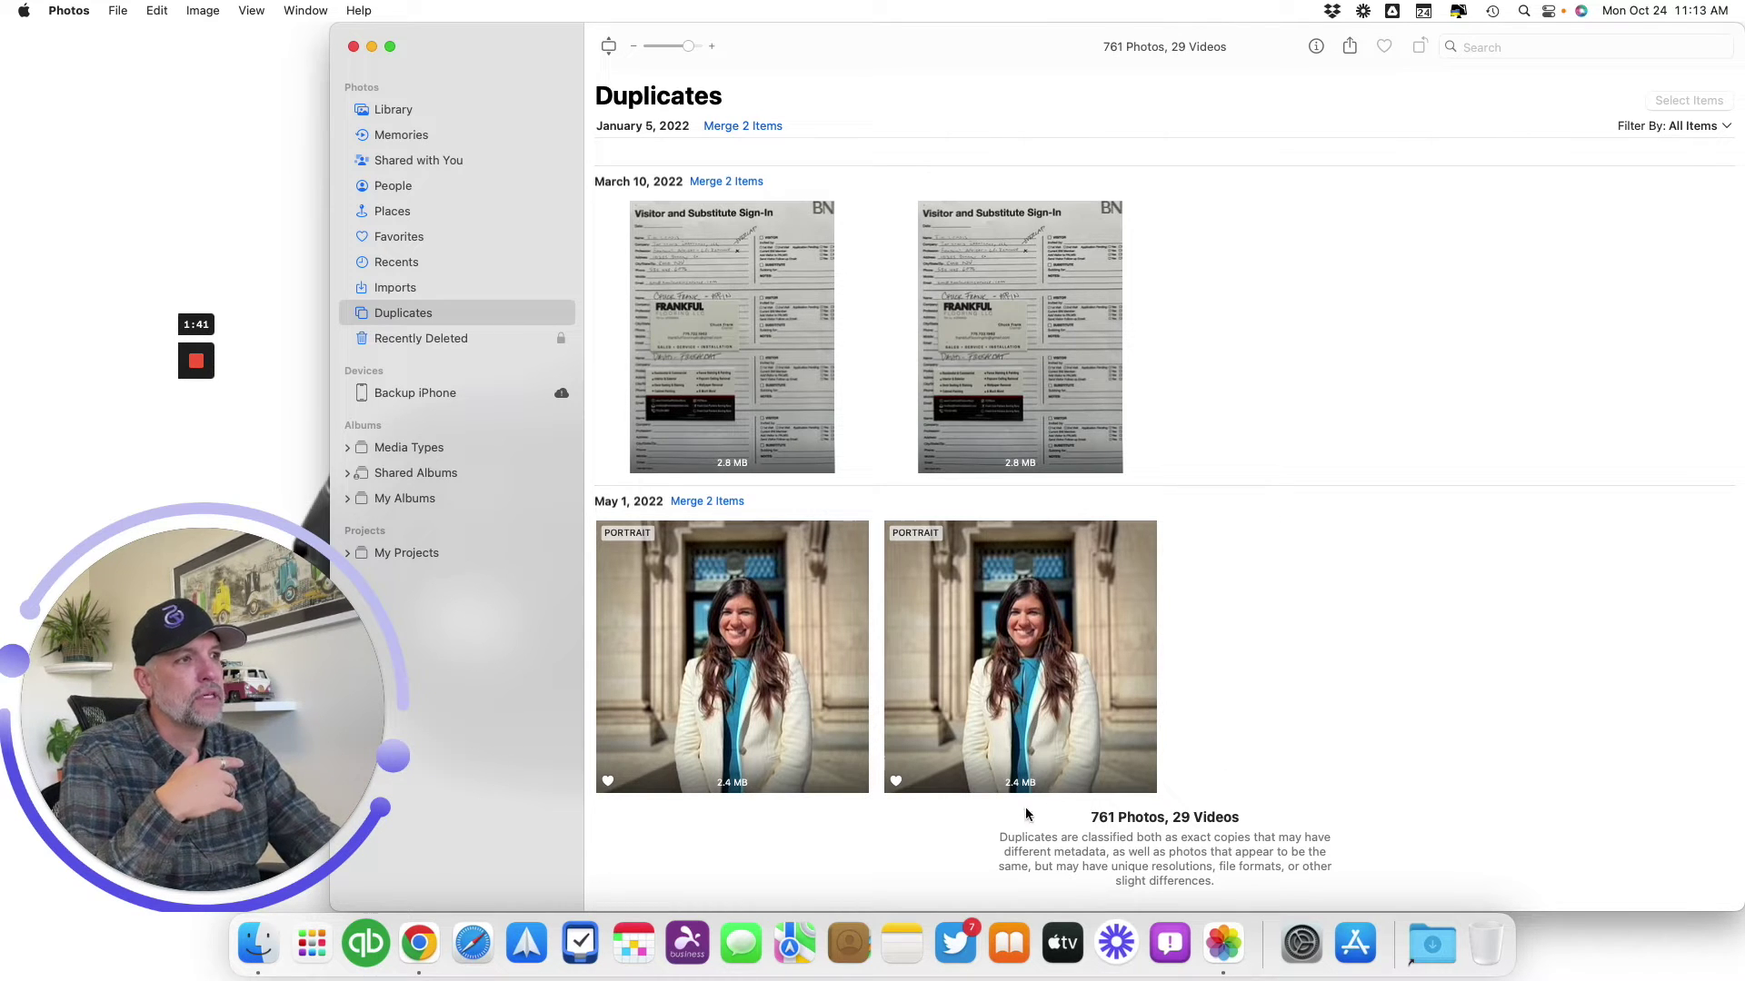
{"action": "scroll", "coordinate": [1045, 754], "scroll_direction": "up", "scroll_amount": 2}
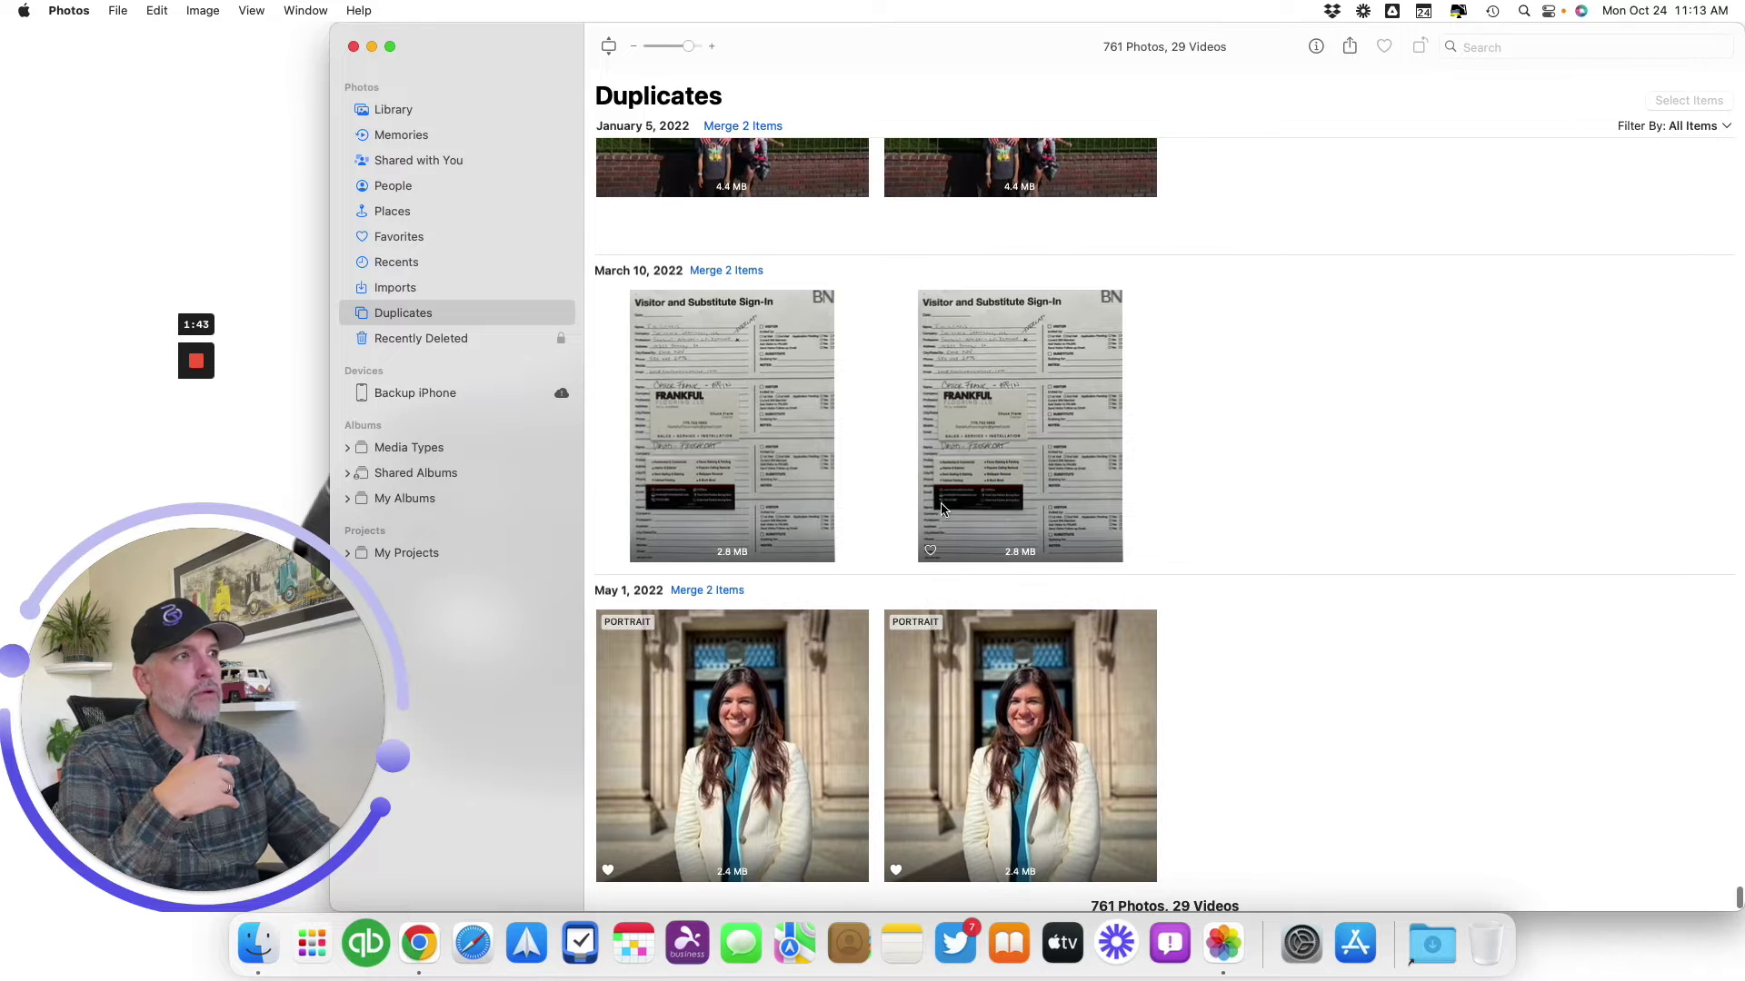
- Compare the upper and lower copies of the November 6, 2021 family photo
{"action": "scroll", "coordinate": [1036, 454], "scroll_direction": "up", "scroll_amount": 4}
{"action": "scroll", "coordinate": [1018, 314], "scroll_direction": "up", "scroll_amount": 5}
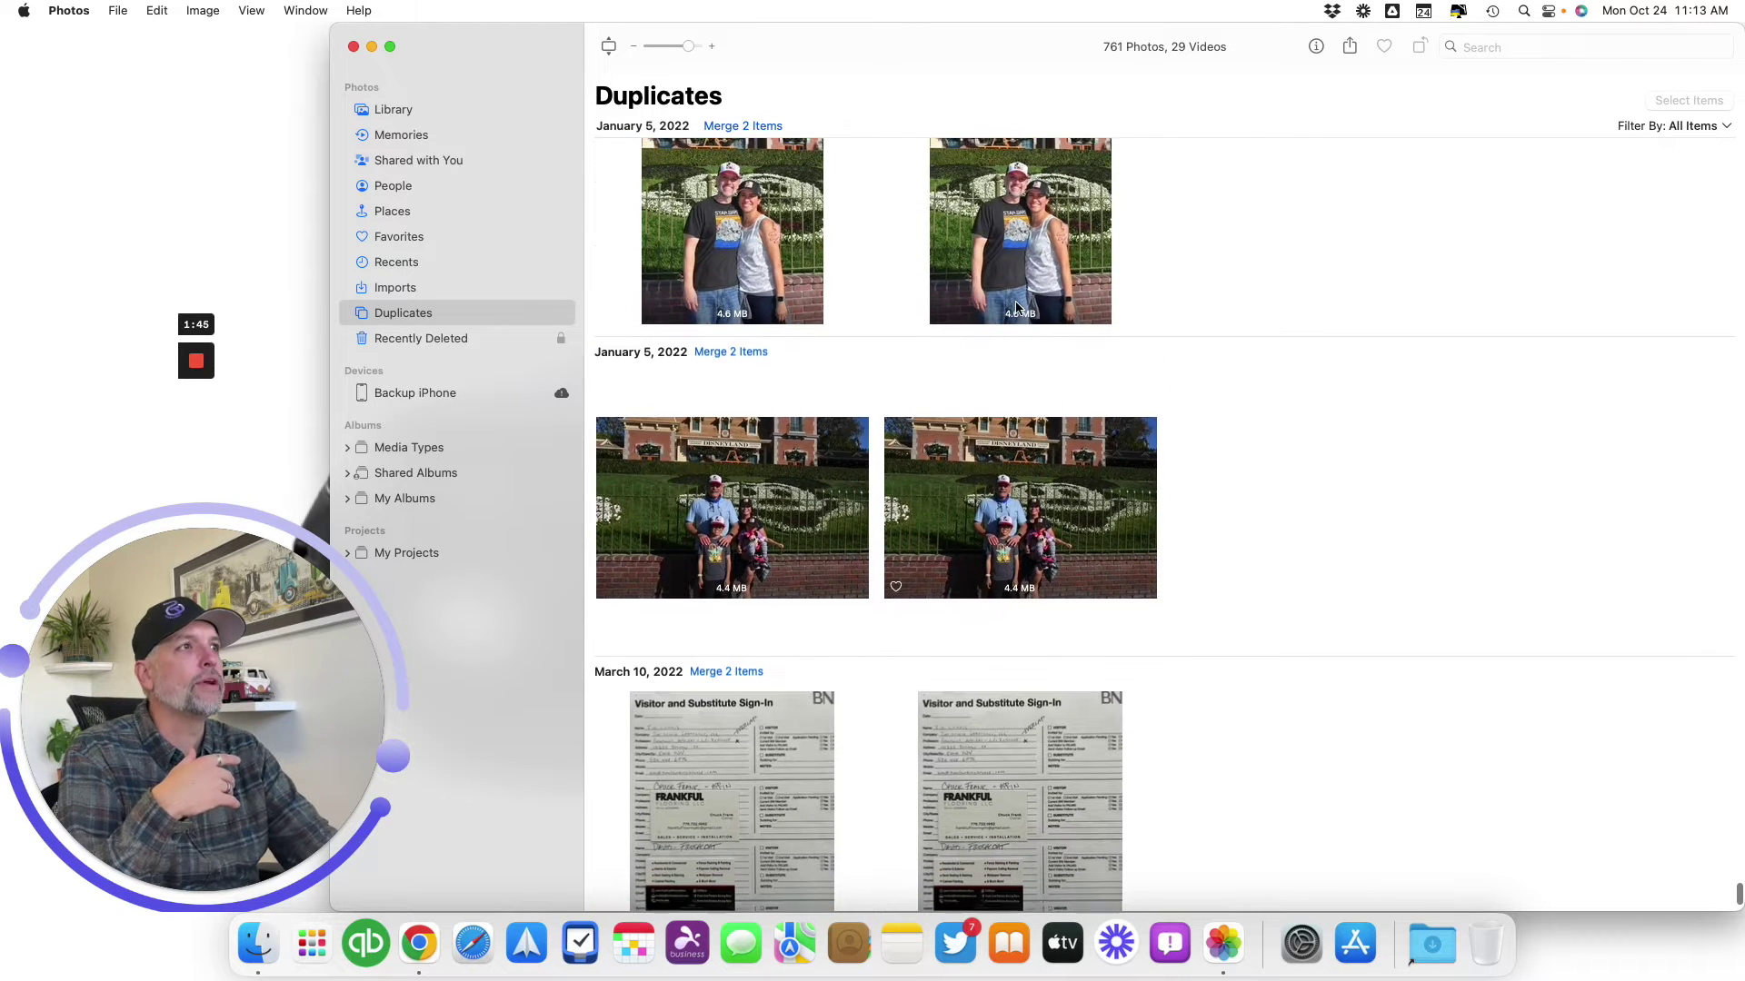
{"action": "scroll", "coordinate": [1018, 300], "scroll_direction": "up", "scroll_amount": 6}
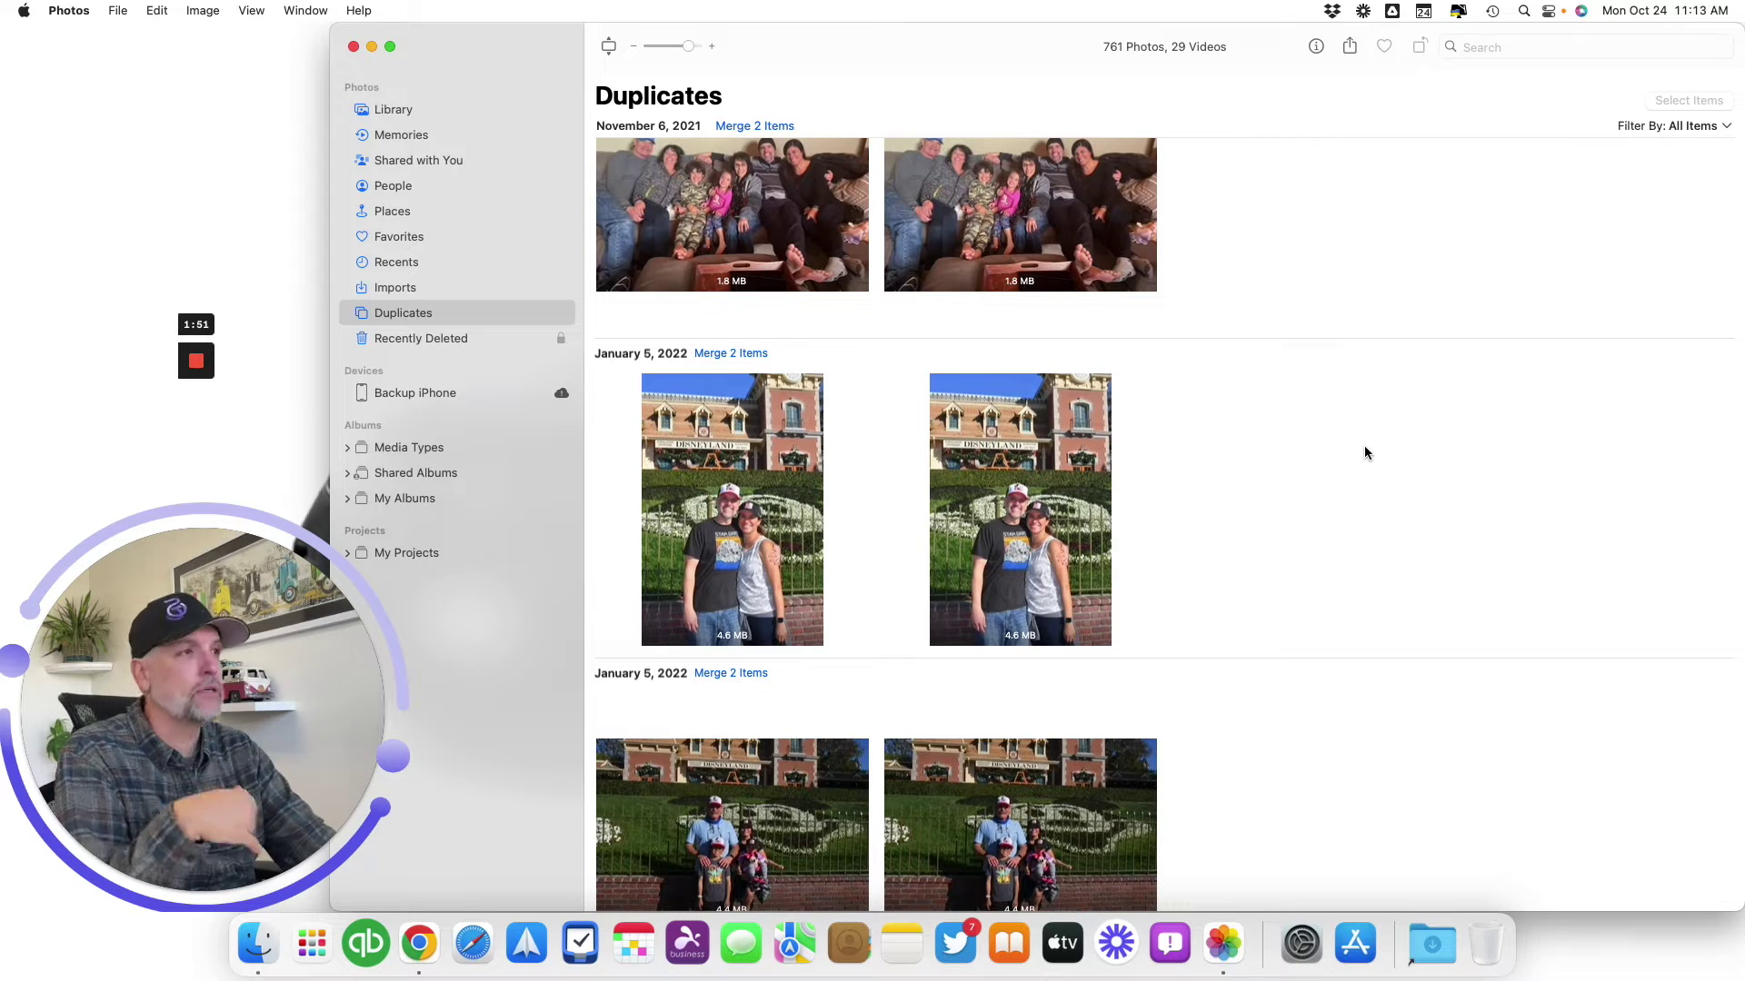
{"action": "scroll", "coordinate": [1365, 451], "scroll_direction": "up", "scroll_amount": 8}
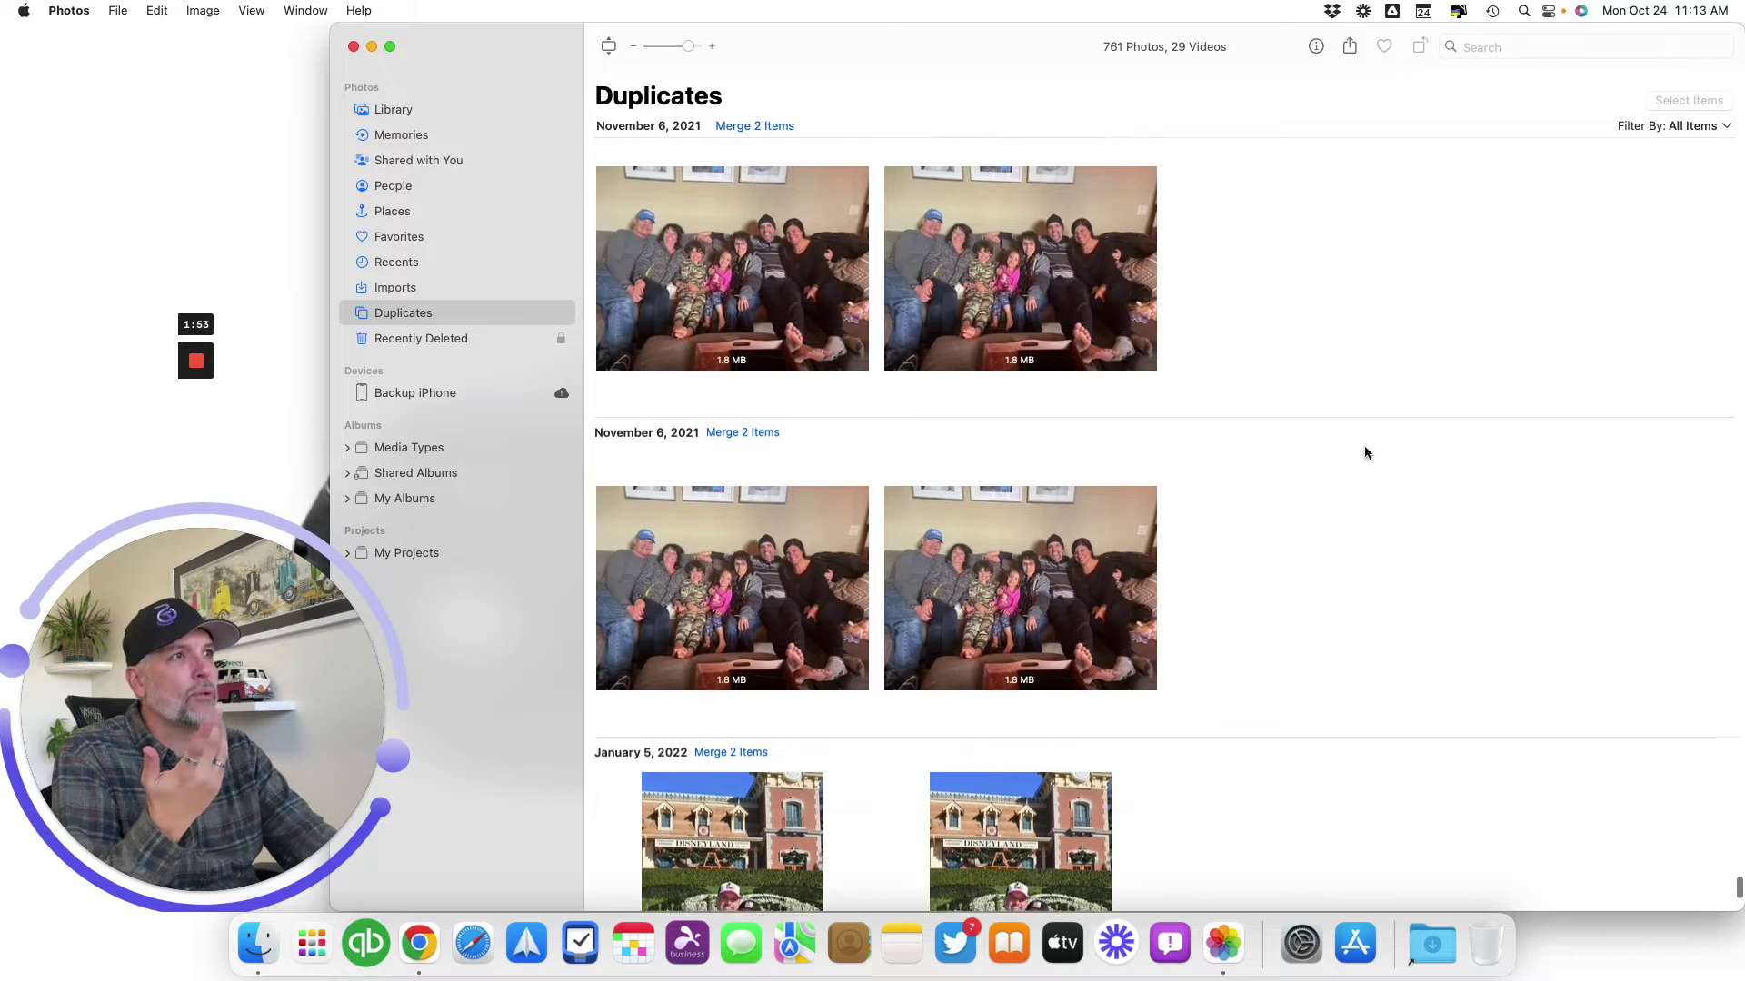
{"action": "scroll", "coordinate": [1365, 451], "scroll_direction": "up", "scroll_amount": 2}
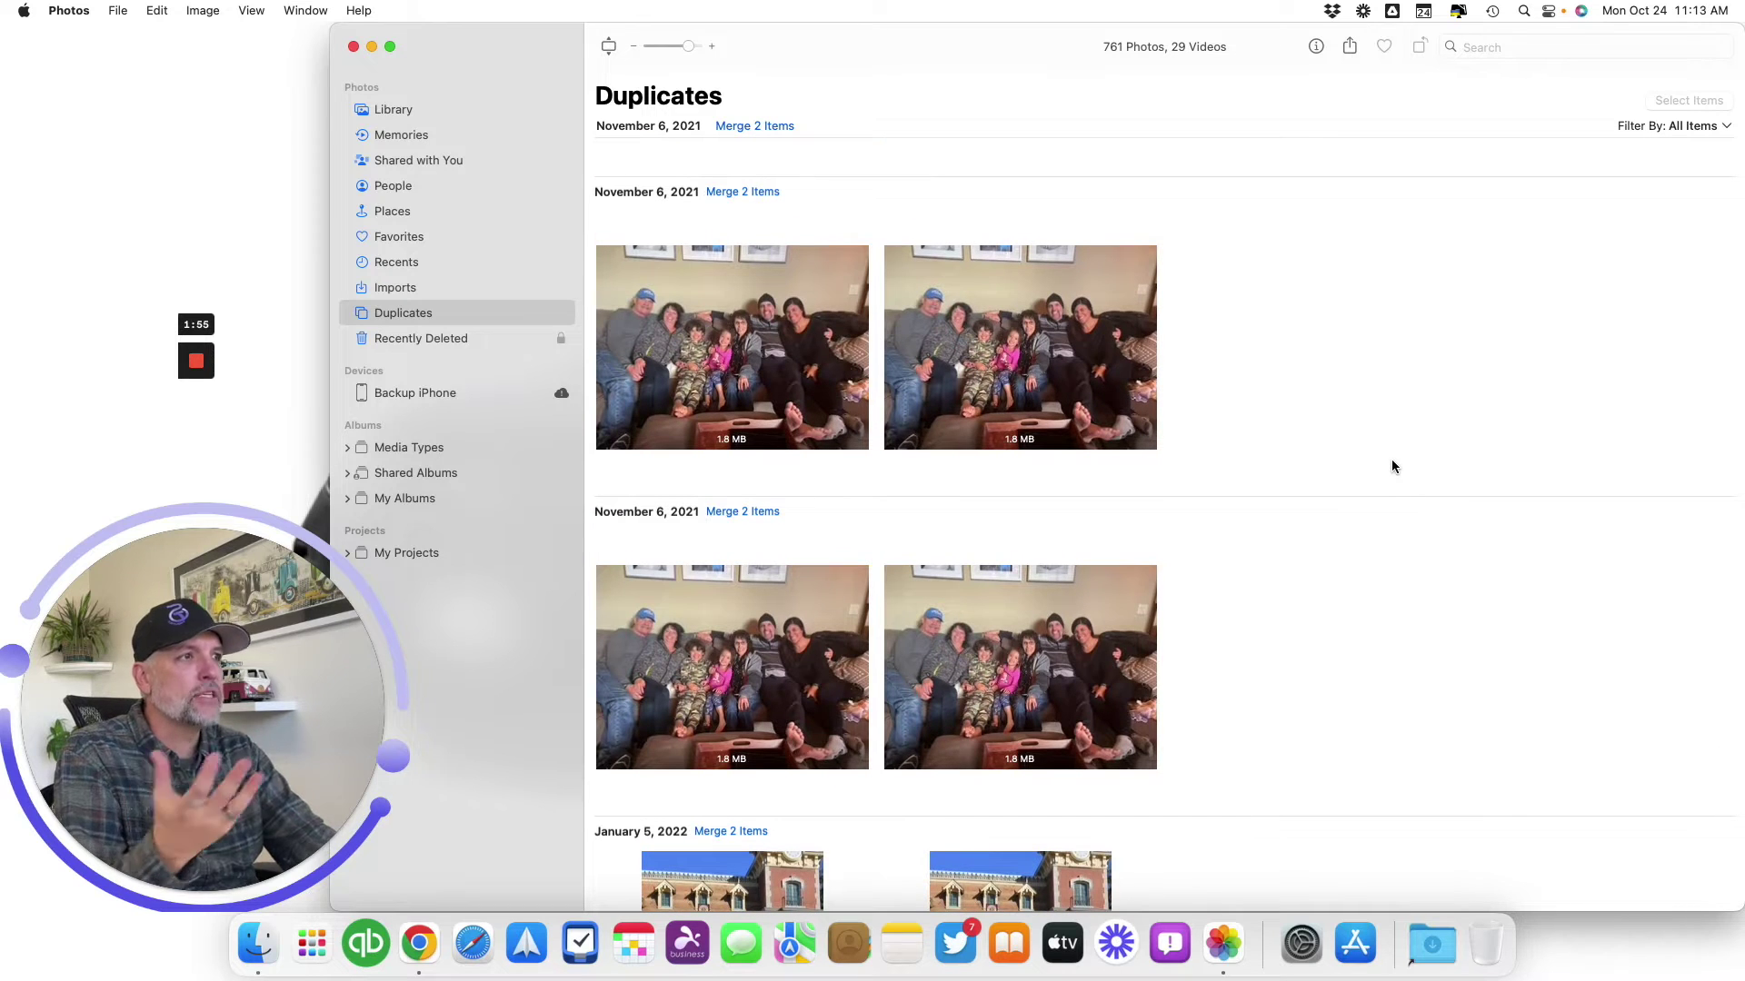
{"action": "left_click", "coordinate": [1038, 357]}
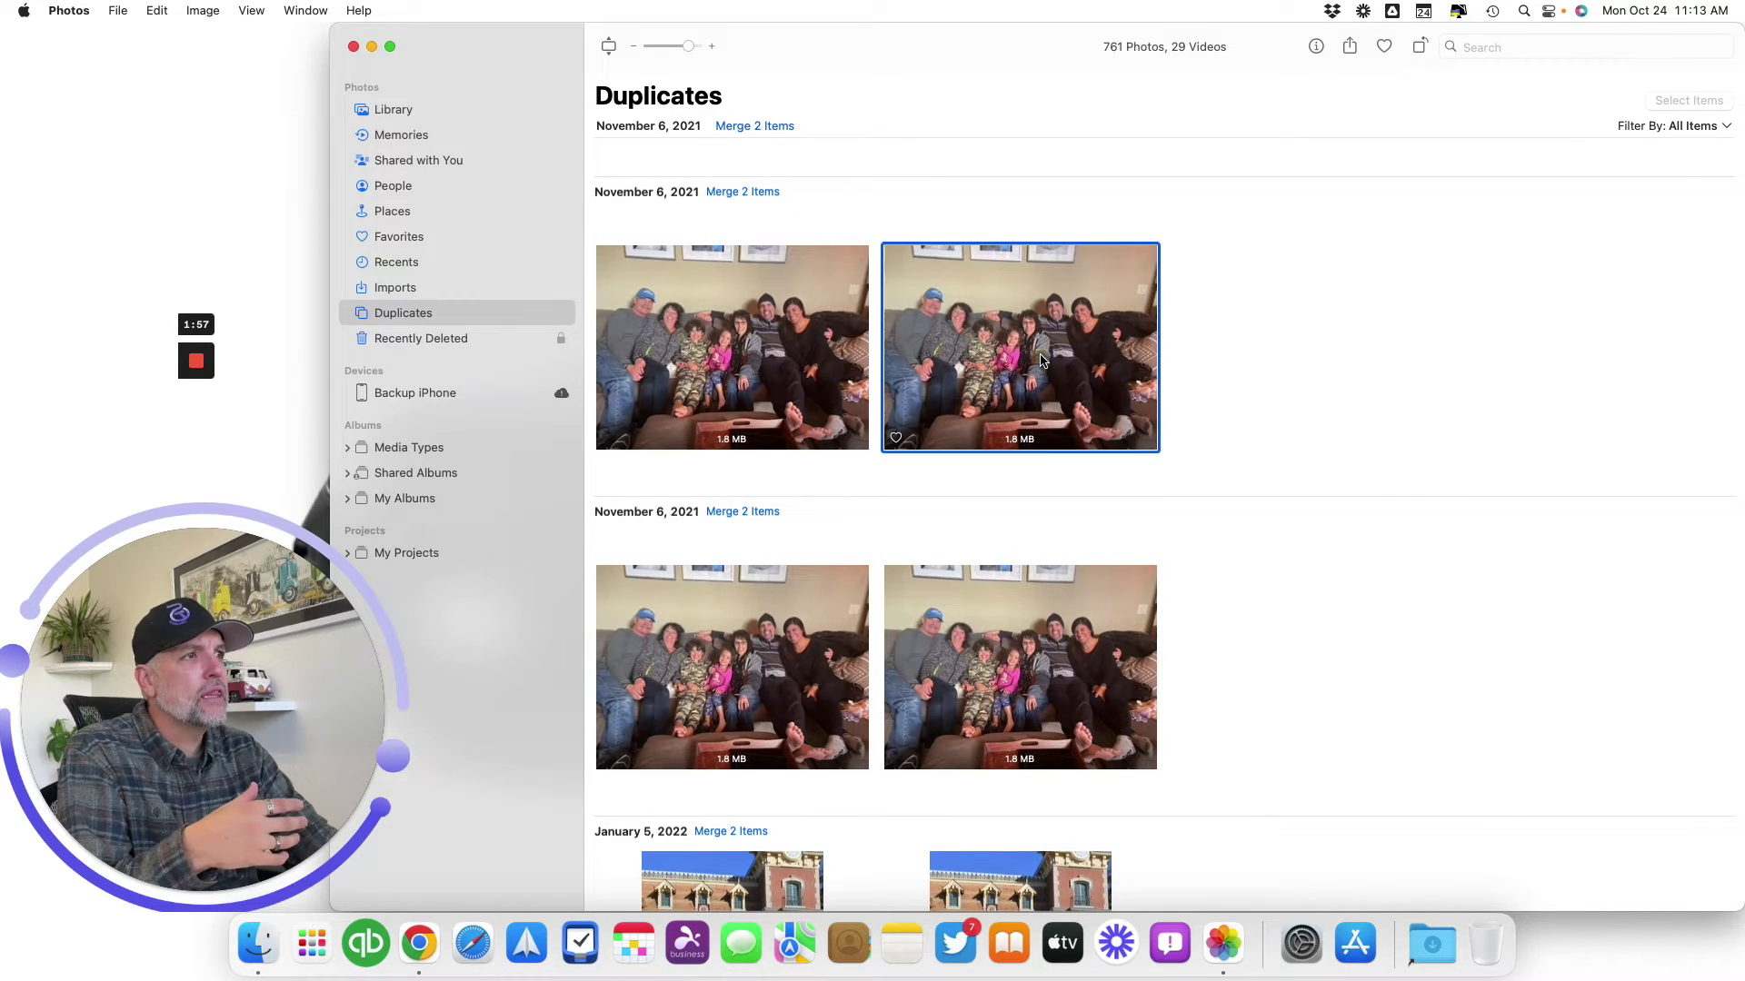
{"action": "left_click", "coordinate": [1041, 609]}
{"action": "left_click", "coordinate": [1016, 400]}
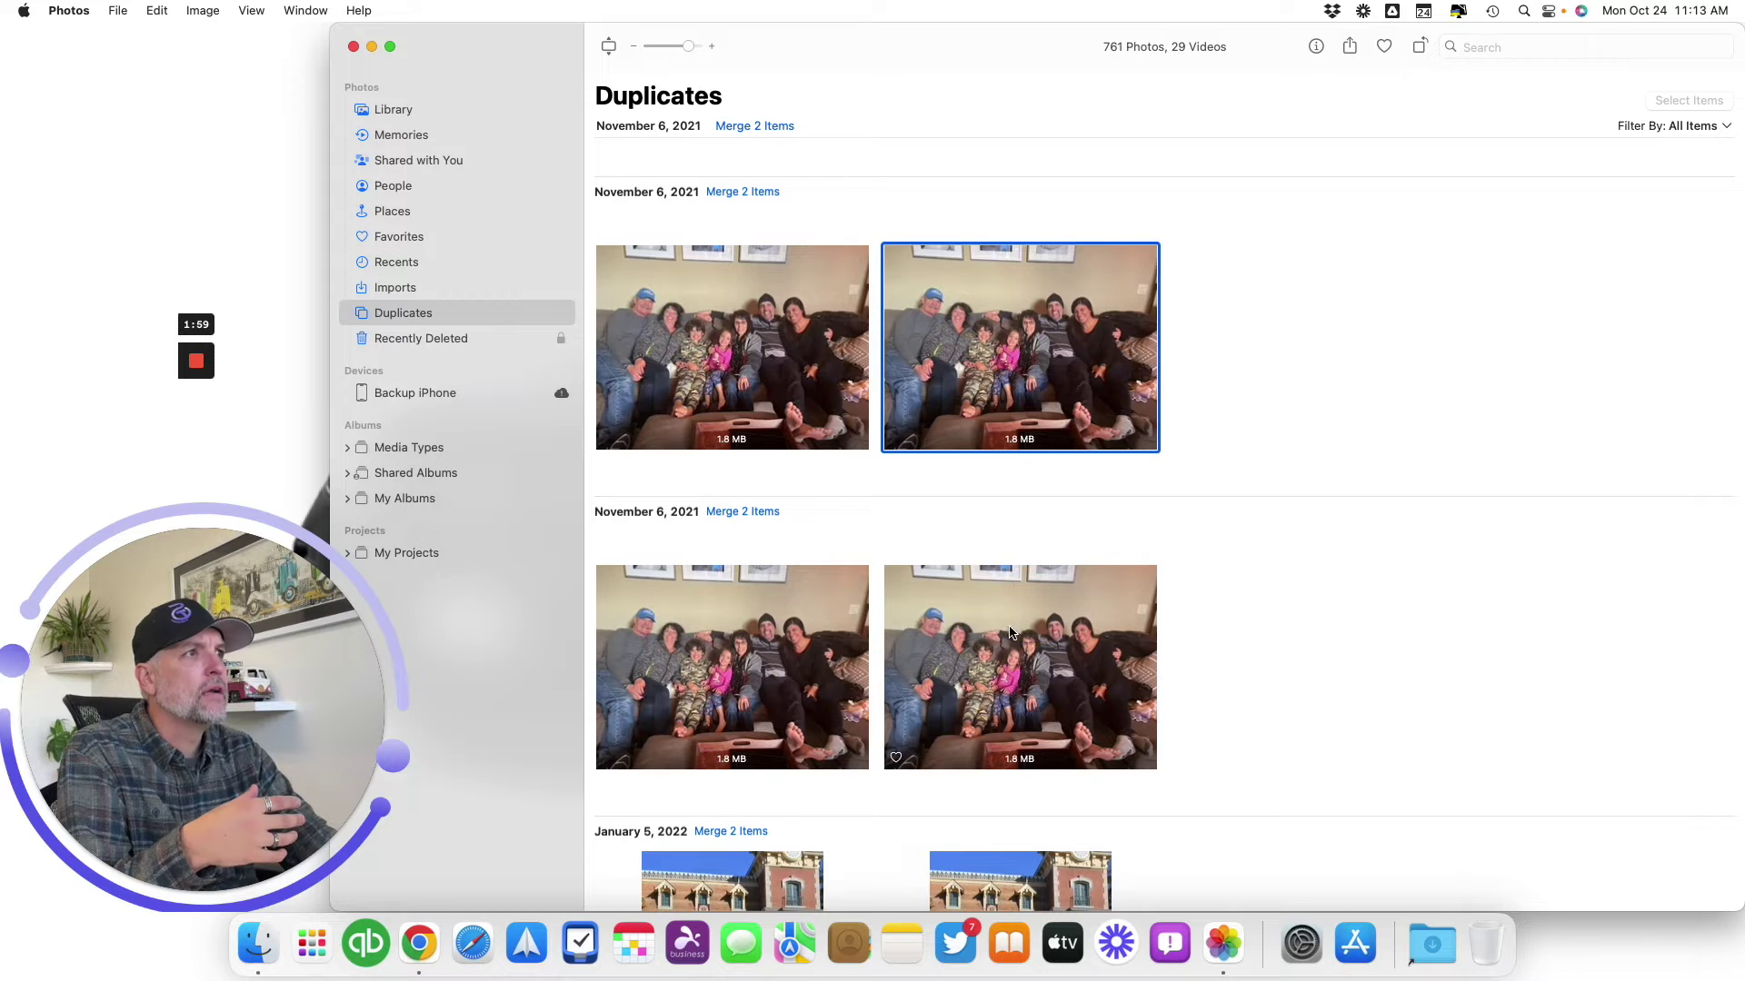
{"action": "left_click", "coordinate": [1009, 638]}
{"action": "left_click", "coordinate": [1000, 382]}
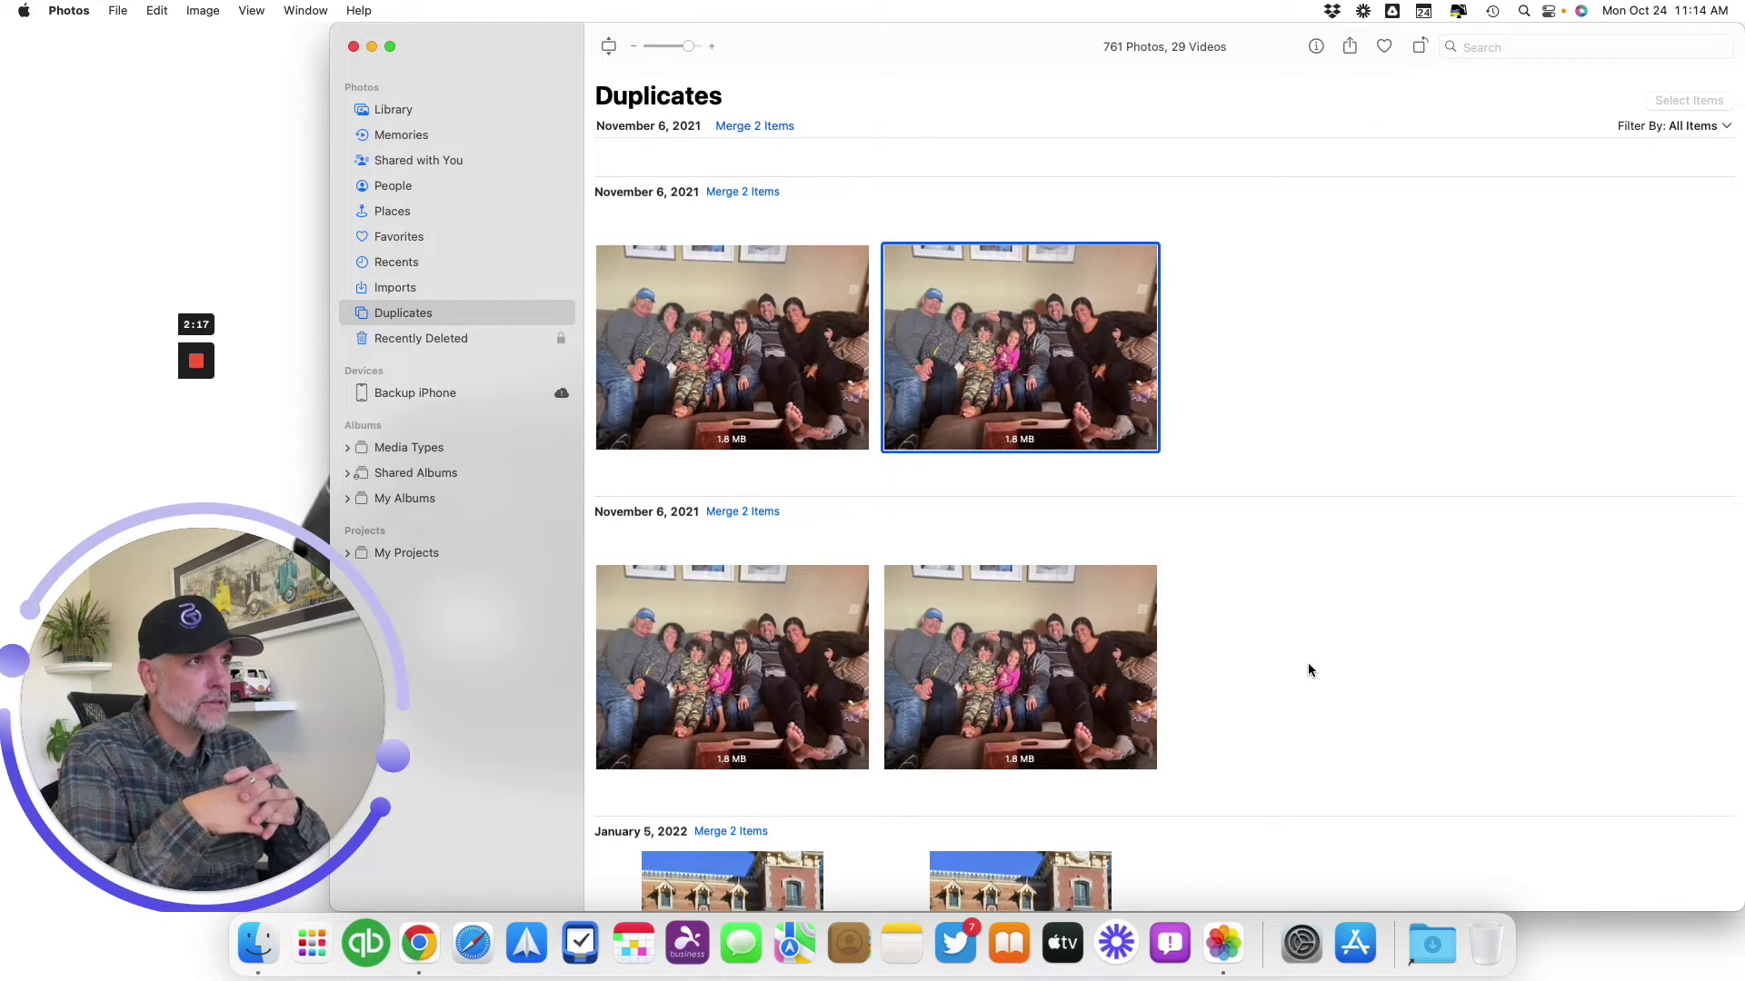
- Scroll up to the June 30, 2020 dog video pair and open the first video
{"action": "scroll", "coordinate": [1308, 669], "scroll_direction": "up", "scroll_amount": 5}
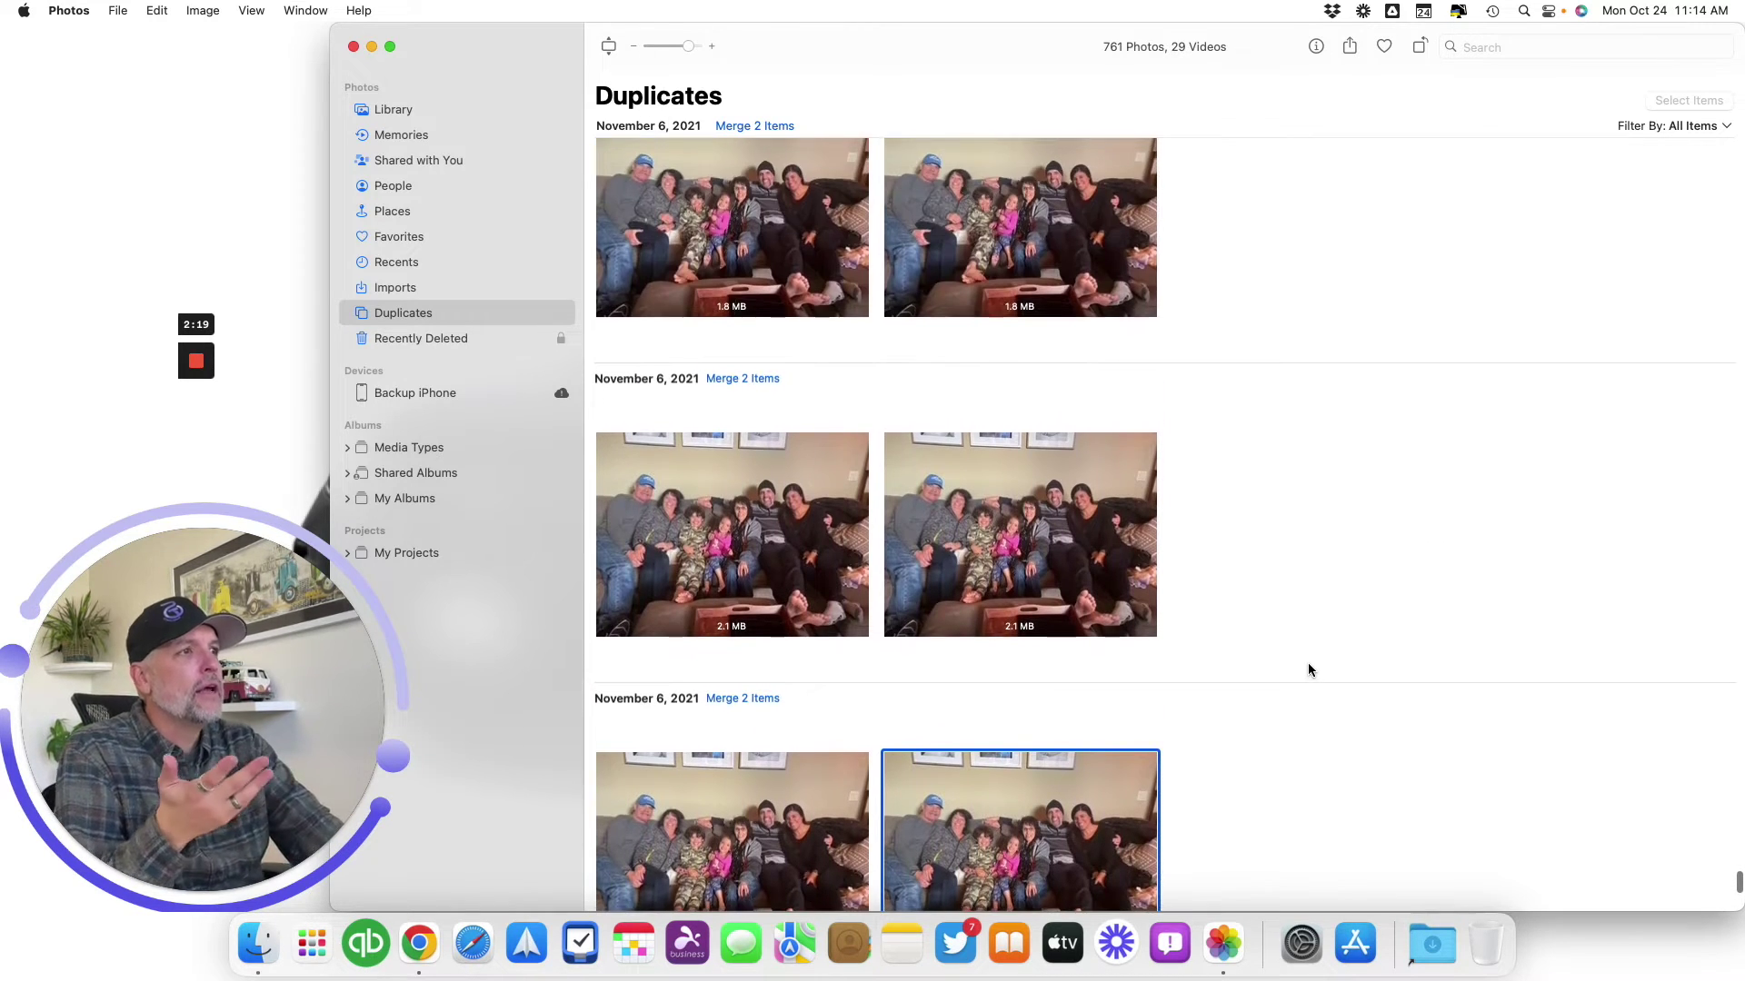
{"action": "scroll", "coordinate": [1309, 670], "scroll_direction": "down", "scroll_amount": 2}
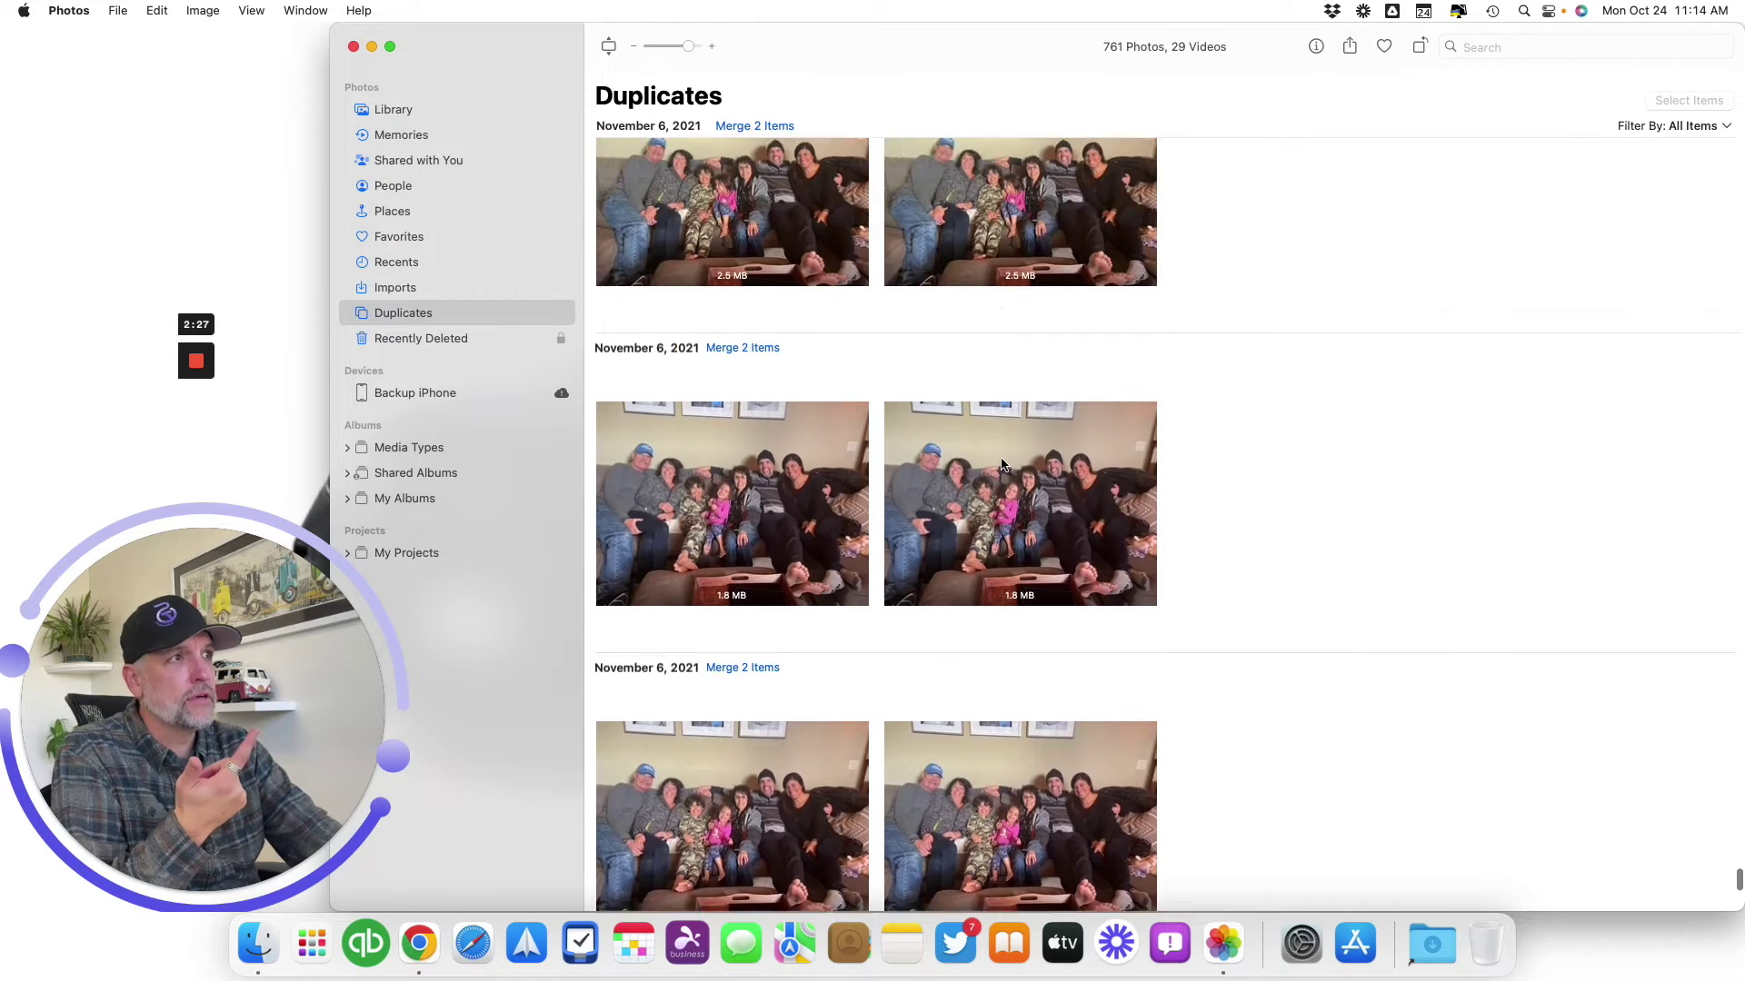
{"action": "scroll", "coordinate": [1002, 464], "scroll_direction": "up", "scroll_amount": 5}
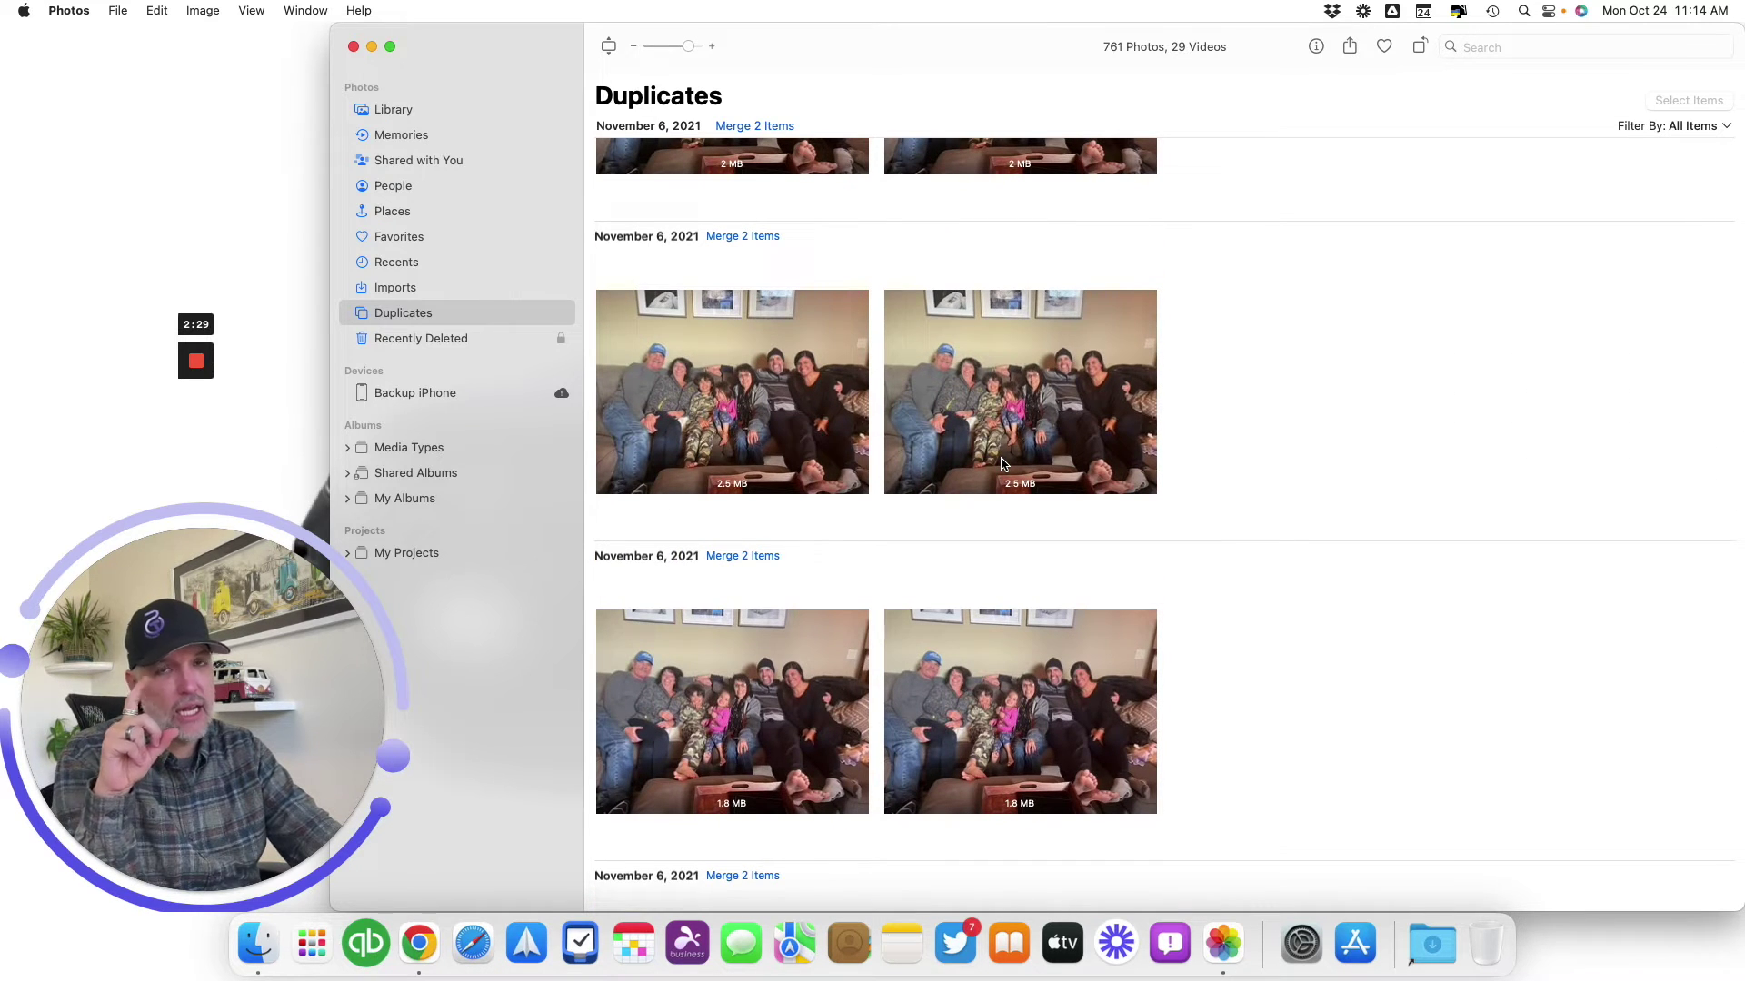
{"action": "scroll", "coordinate": [1215, 533], "scroll_direction": "up", "scroll_amount": 6}
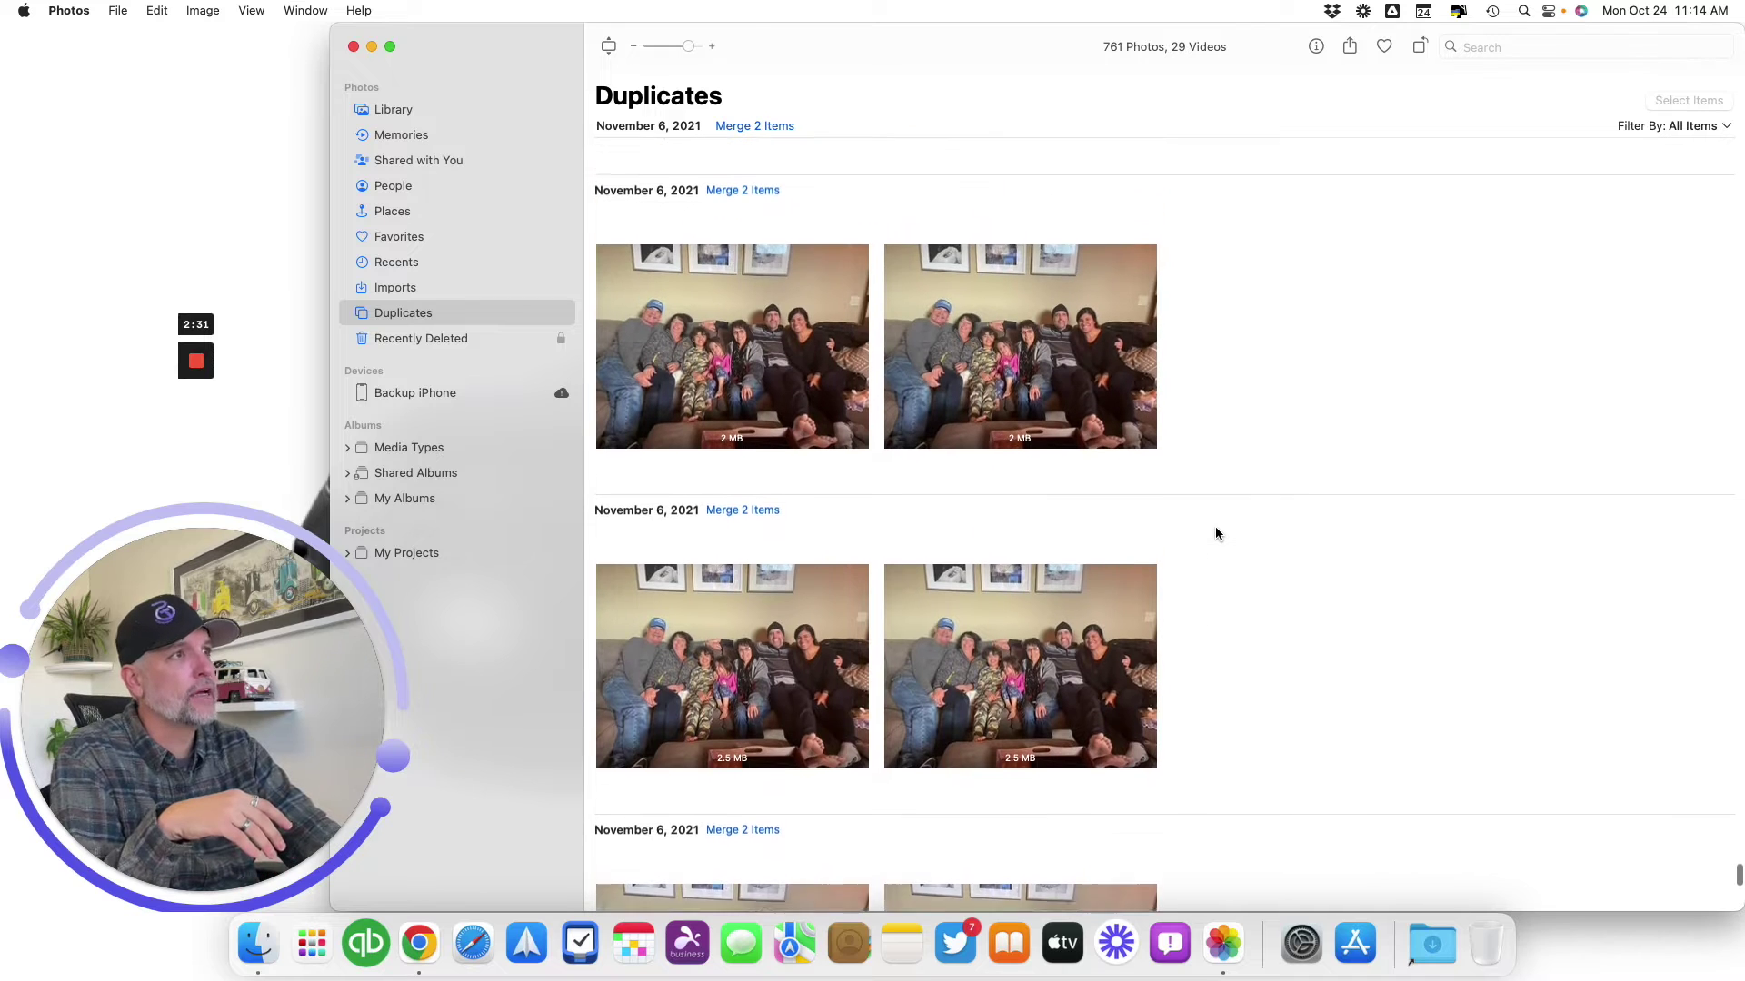
{"action": "scroll", "coordinate": [1216, 533], "scroll_direction": "up", "scroll_amount": 1}
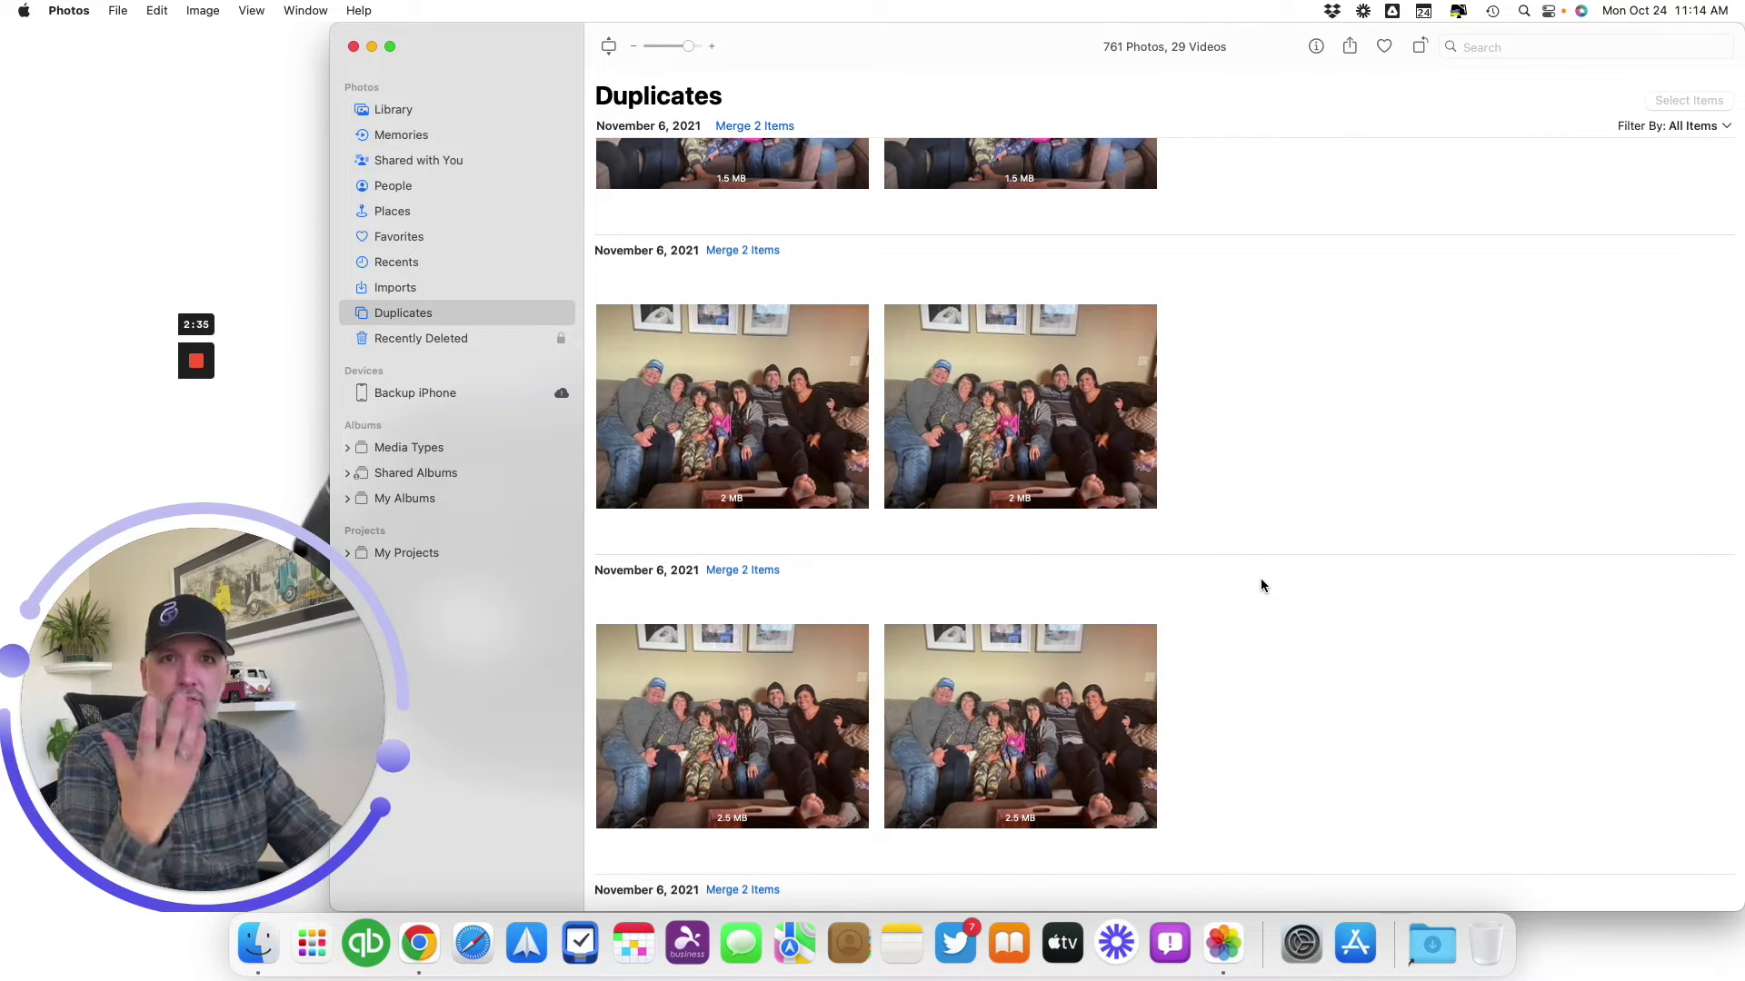
{"action": "scroll", "coordinate": [1261, 582], "scroll_direction": "down", "scroll_amount": 10}
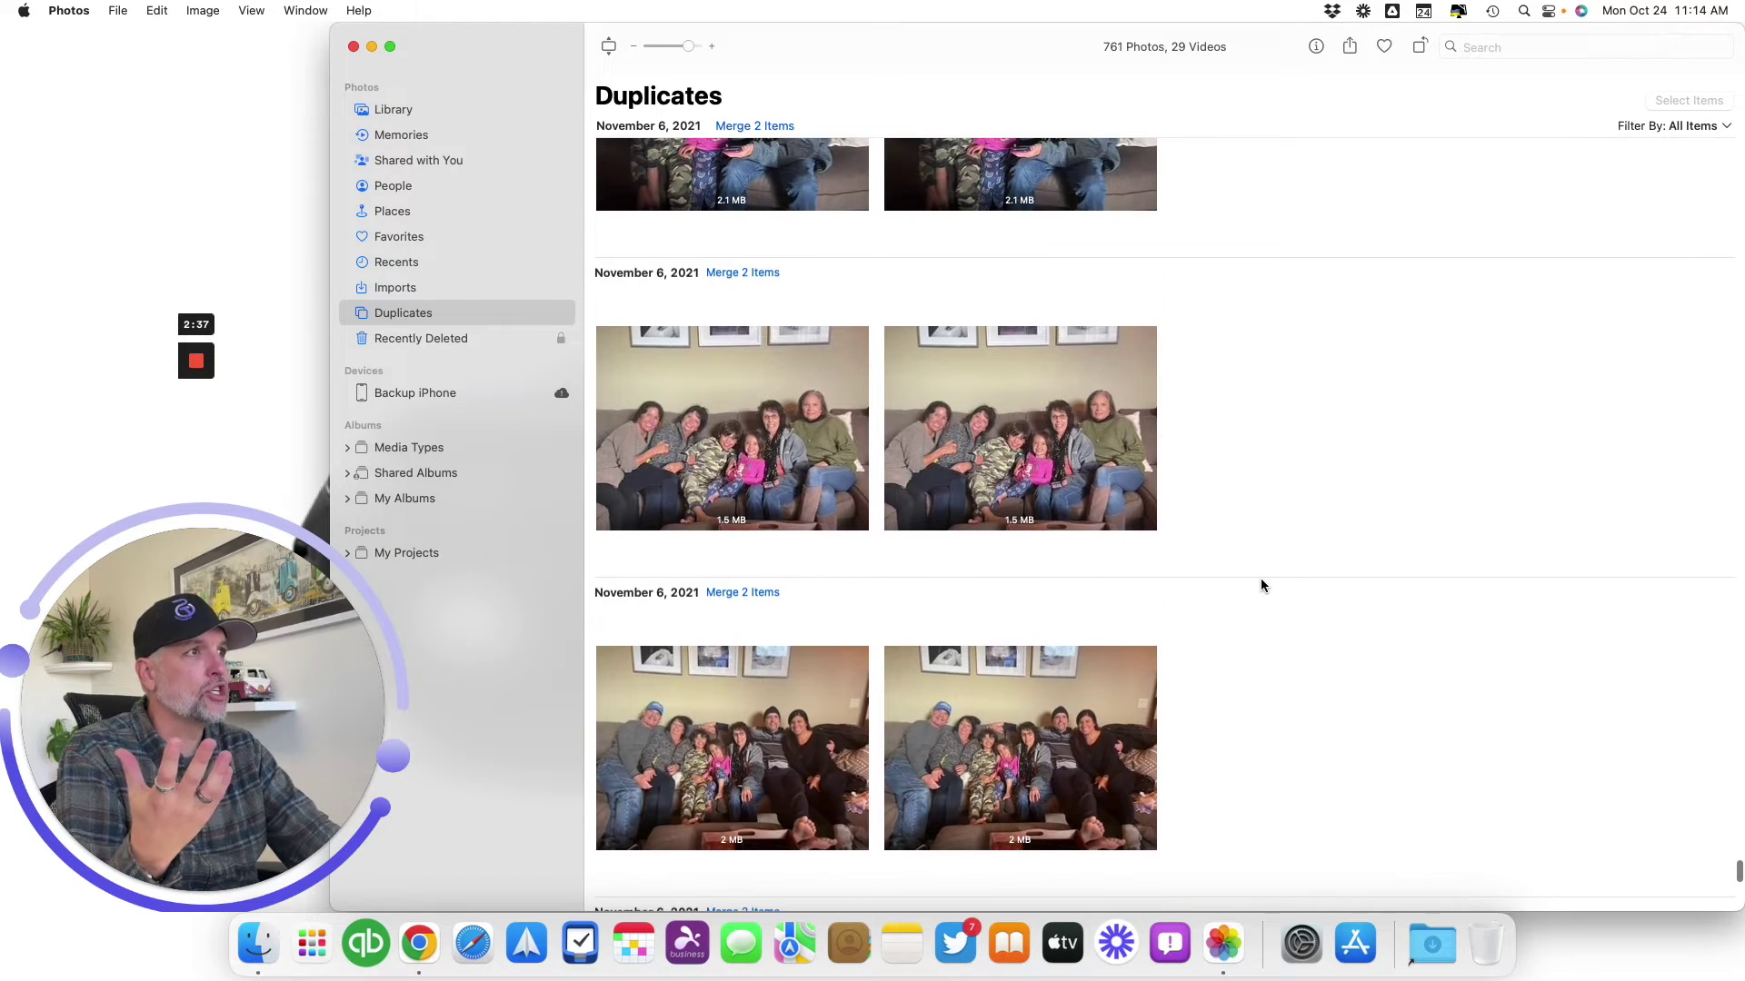
{"action": "scroll", "coordinate": [1261, 585], "scroll_direction": "up", "scroll_amount": 15}
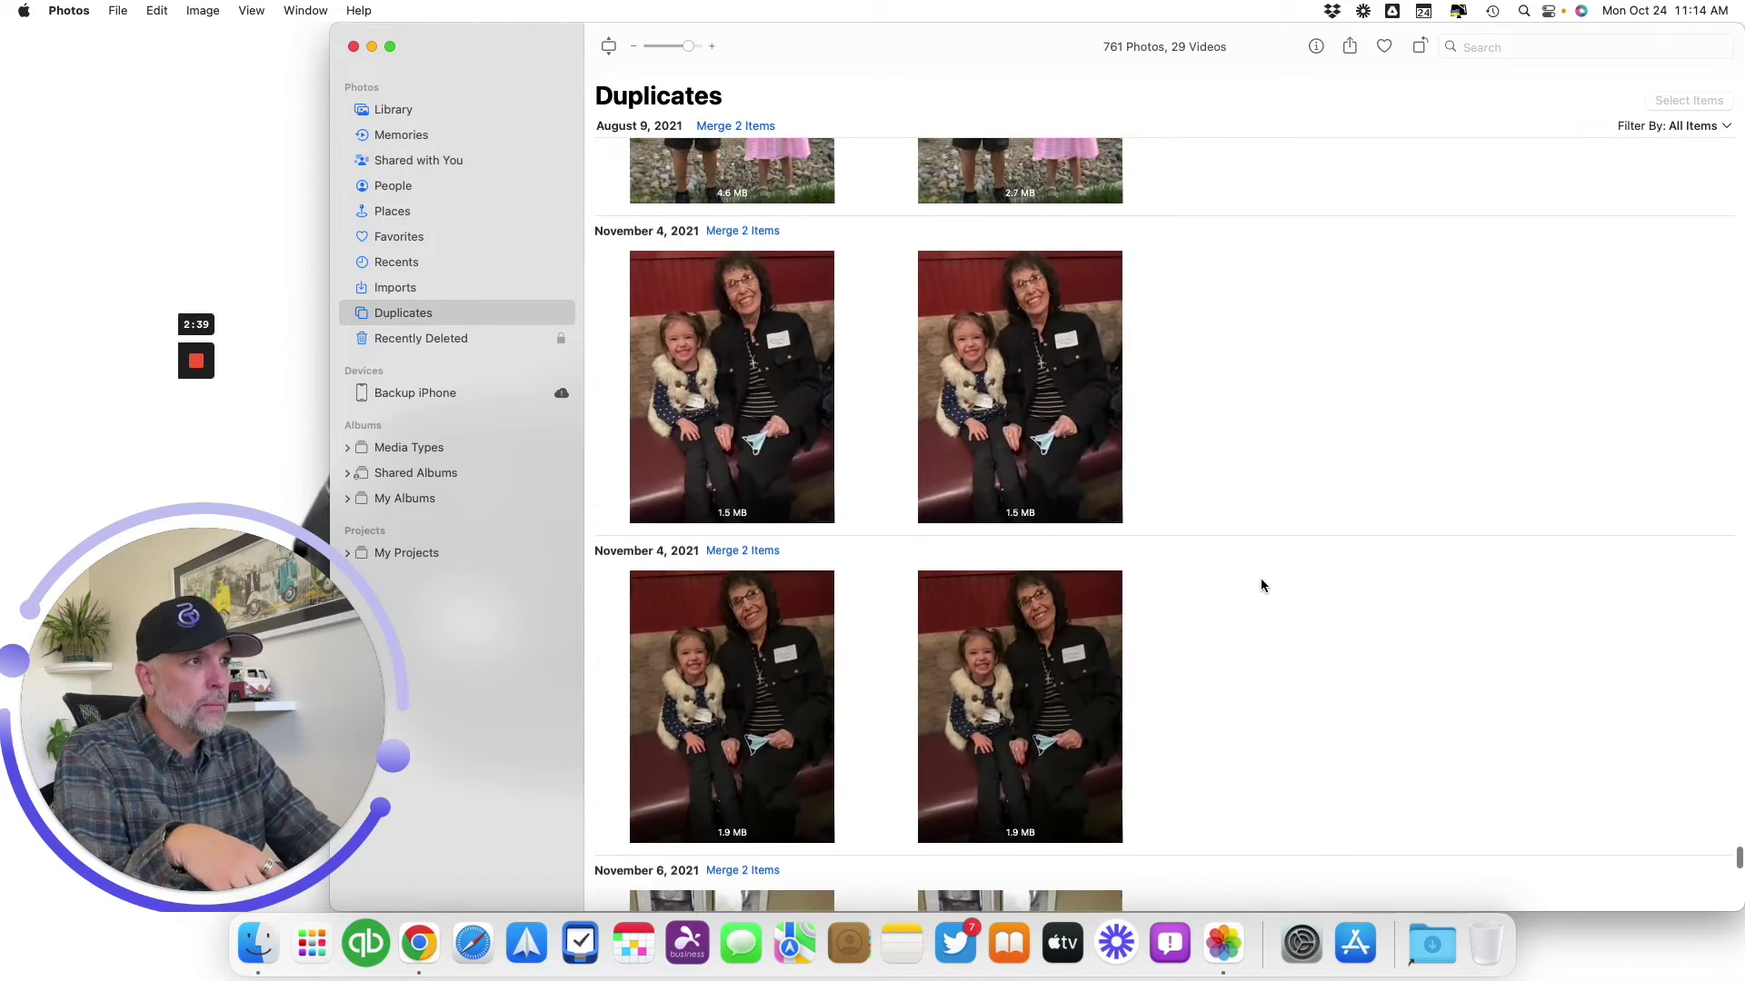
{"action": "scroll", "coordinate": [1261, 585], "scroll_direction": "up", "scroll_amount": 15}
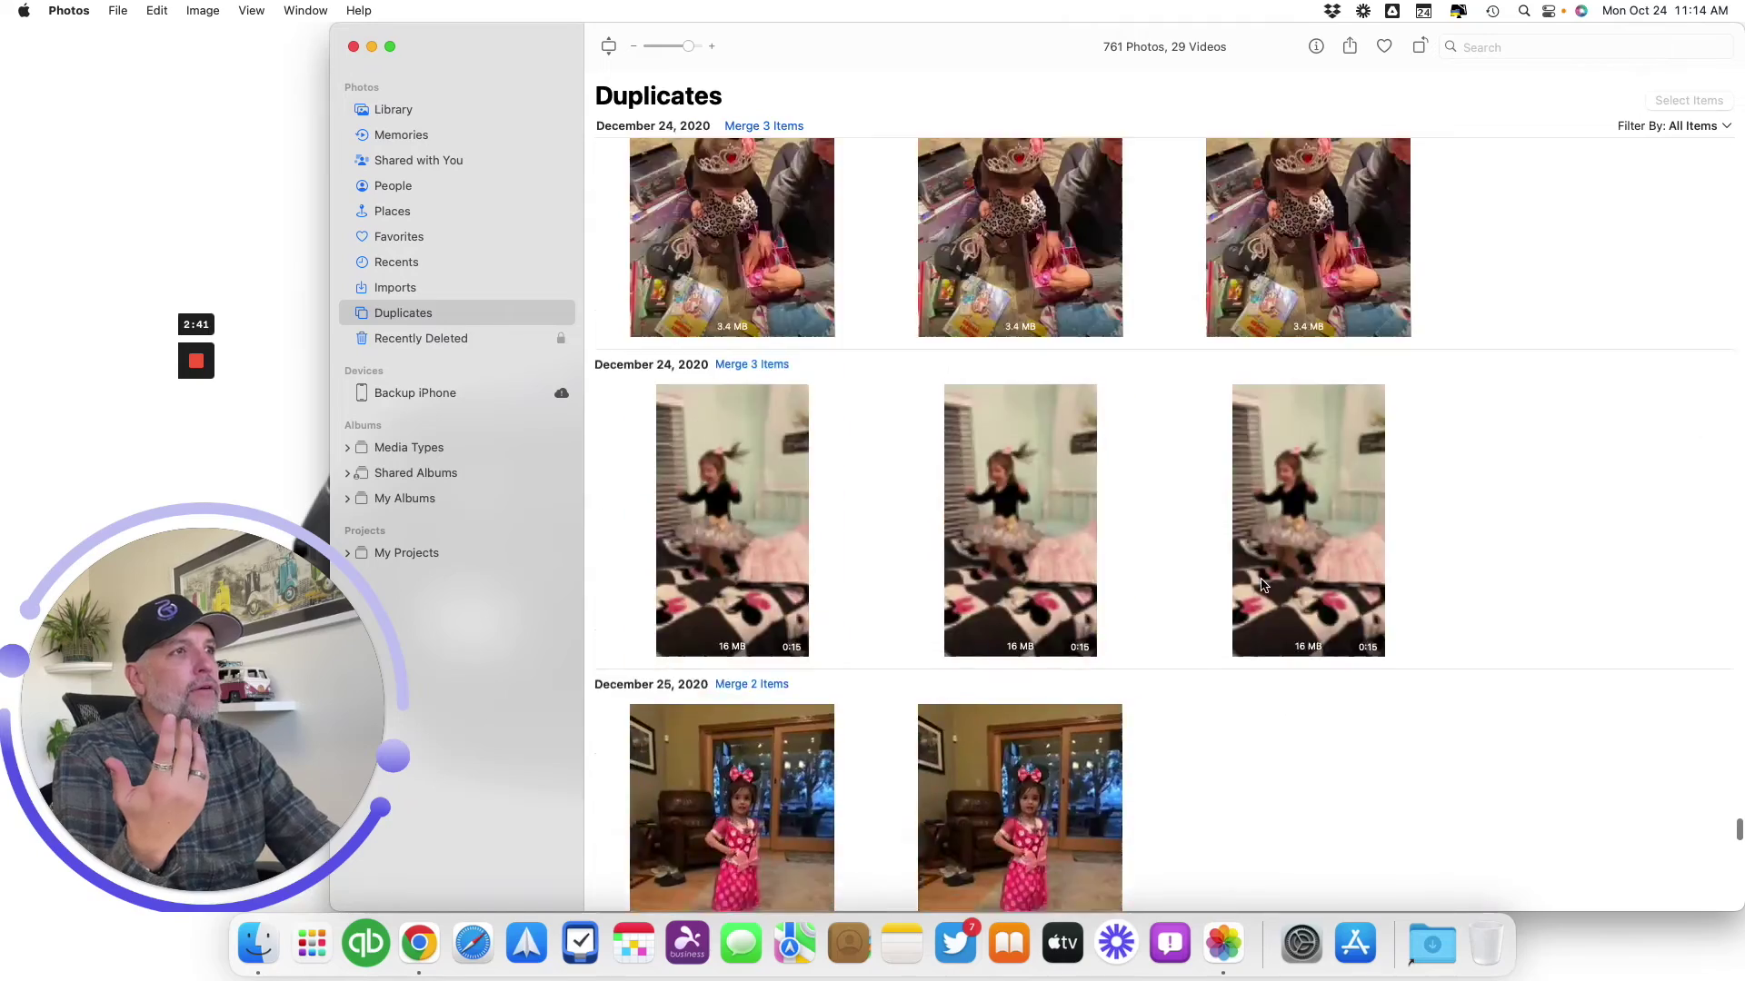
{"action": "scroll", "coordinate": [1261, 585], "scroll_direction": "up", "scroll_amount": 15}
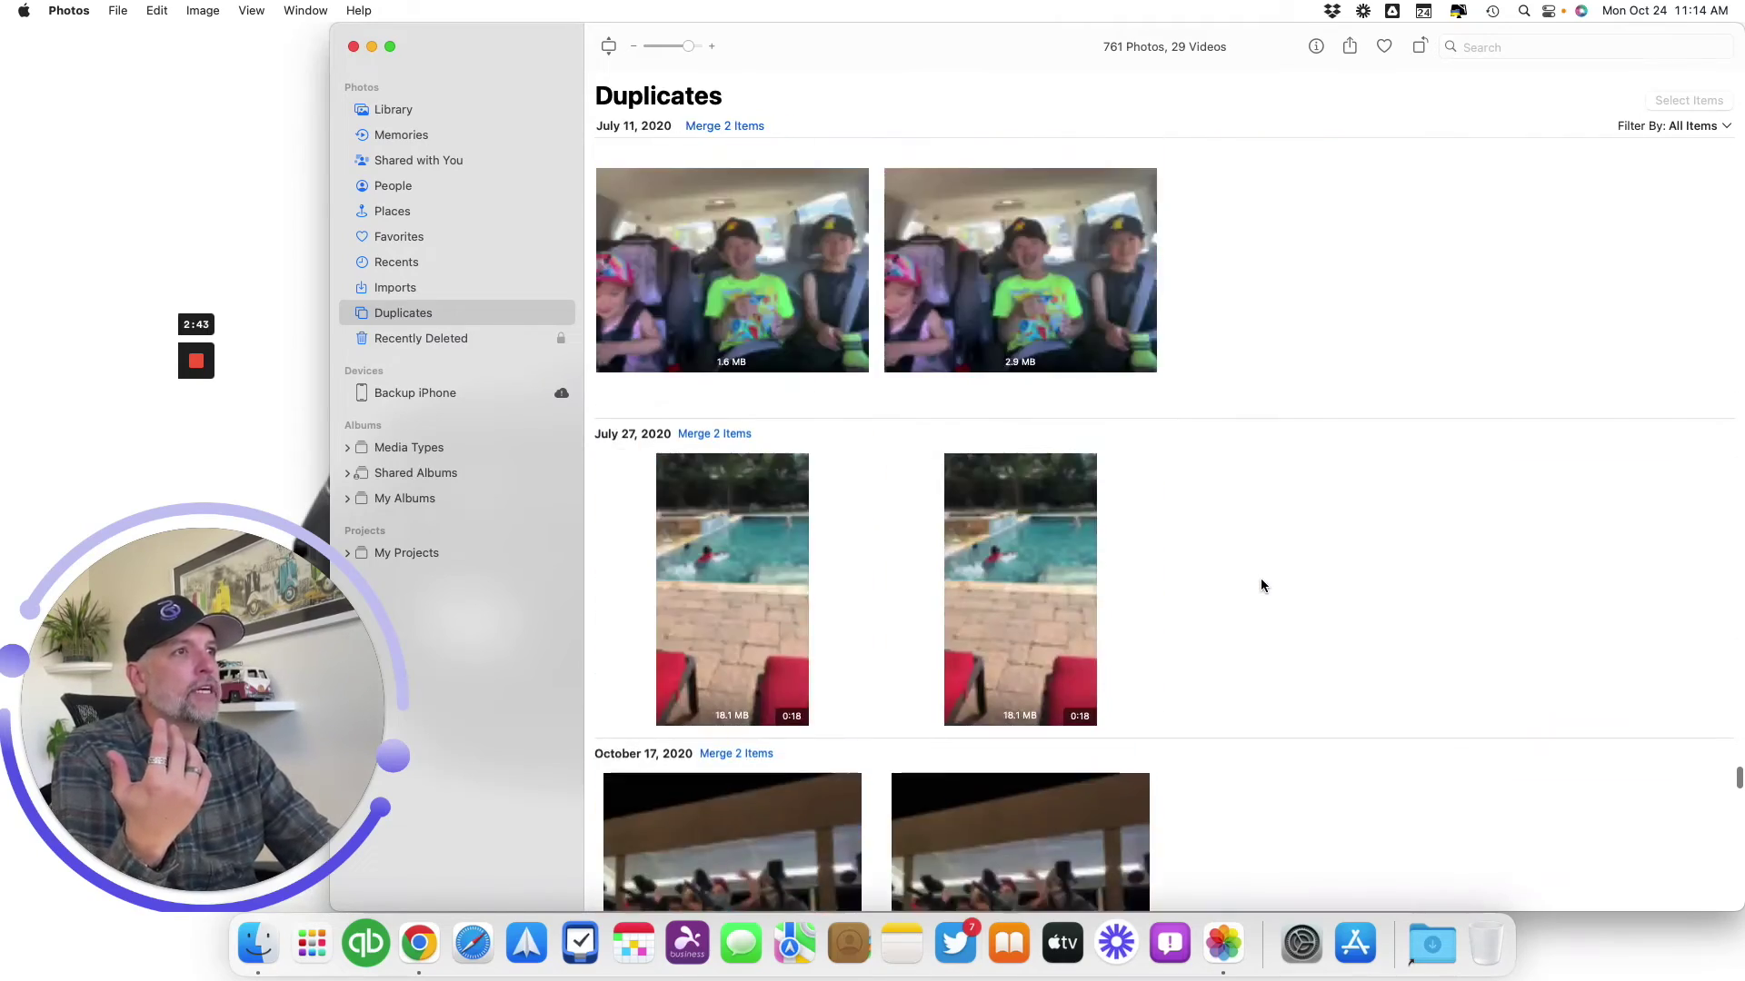
{"action": "scroll", "coordinate": [1261, 585], "scroll_direction": "down", "scroll_amount": 3}
{"action": "scroll", "coordinate": [1261, 585], "scroll_direction": "up", "scroll_amount": 5}
{"action": "scroll", "coordinate": [1262, 585], "scroll_direction": "down", "scroll_amount": 2}
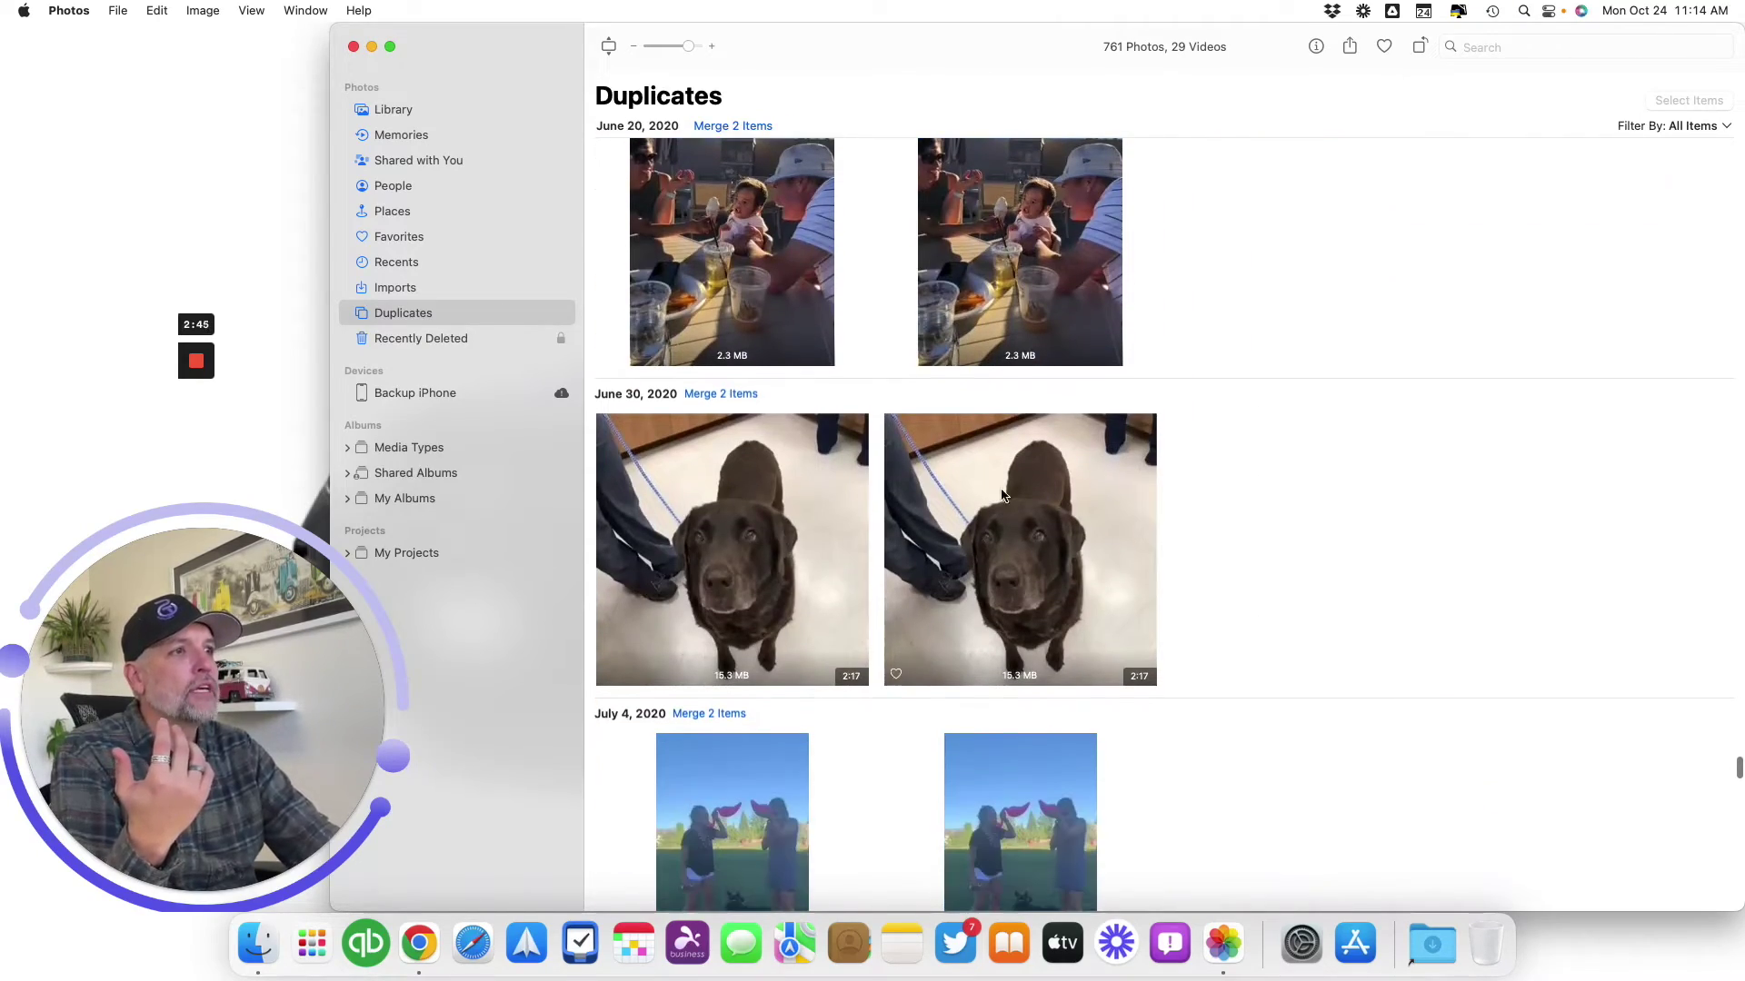
{"action": "left_click", "coordinate": [706, 530]}
{"action": "key", "text": "space"}
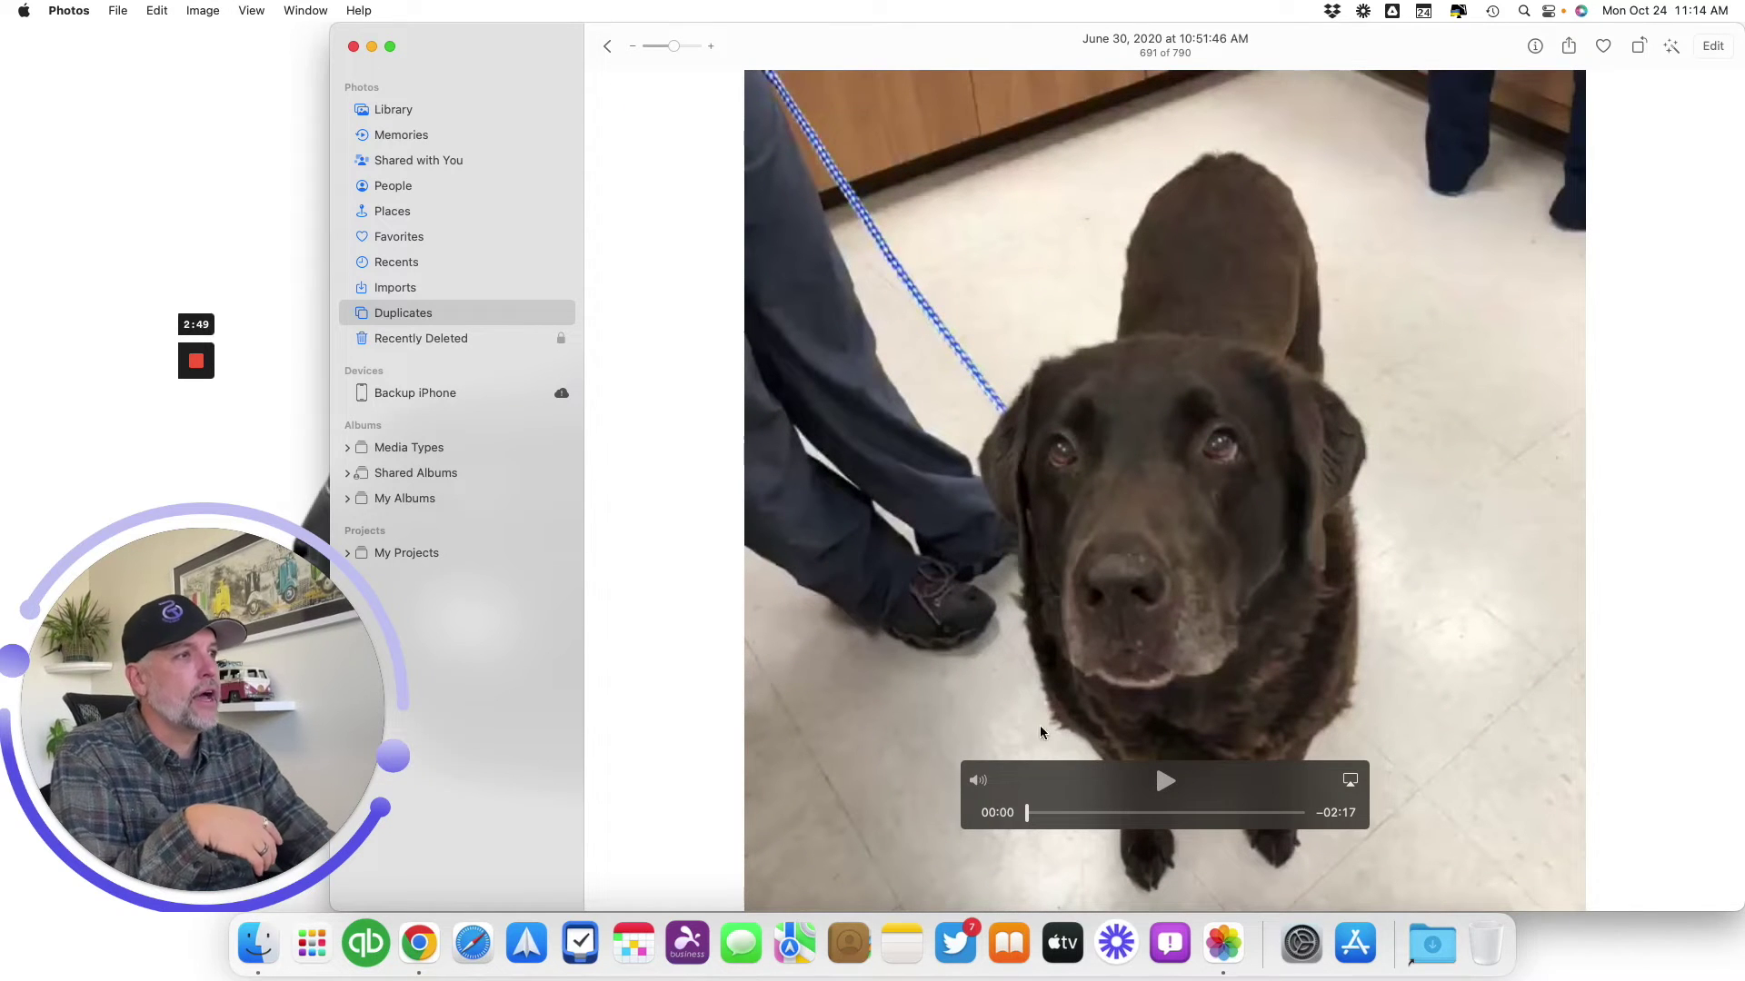
{"action": "left_click", "coordinate": [1165, 780]}
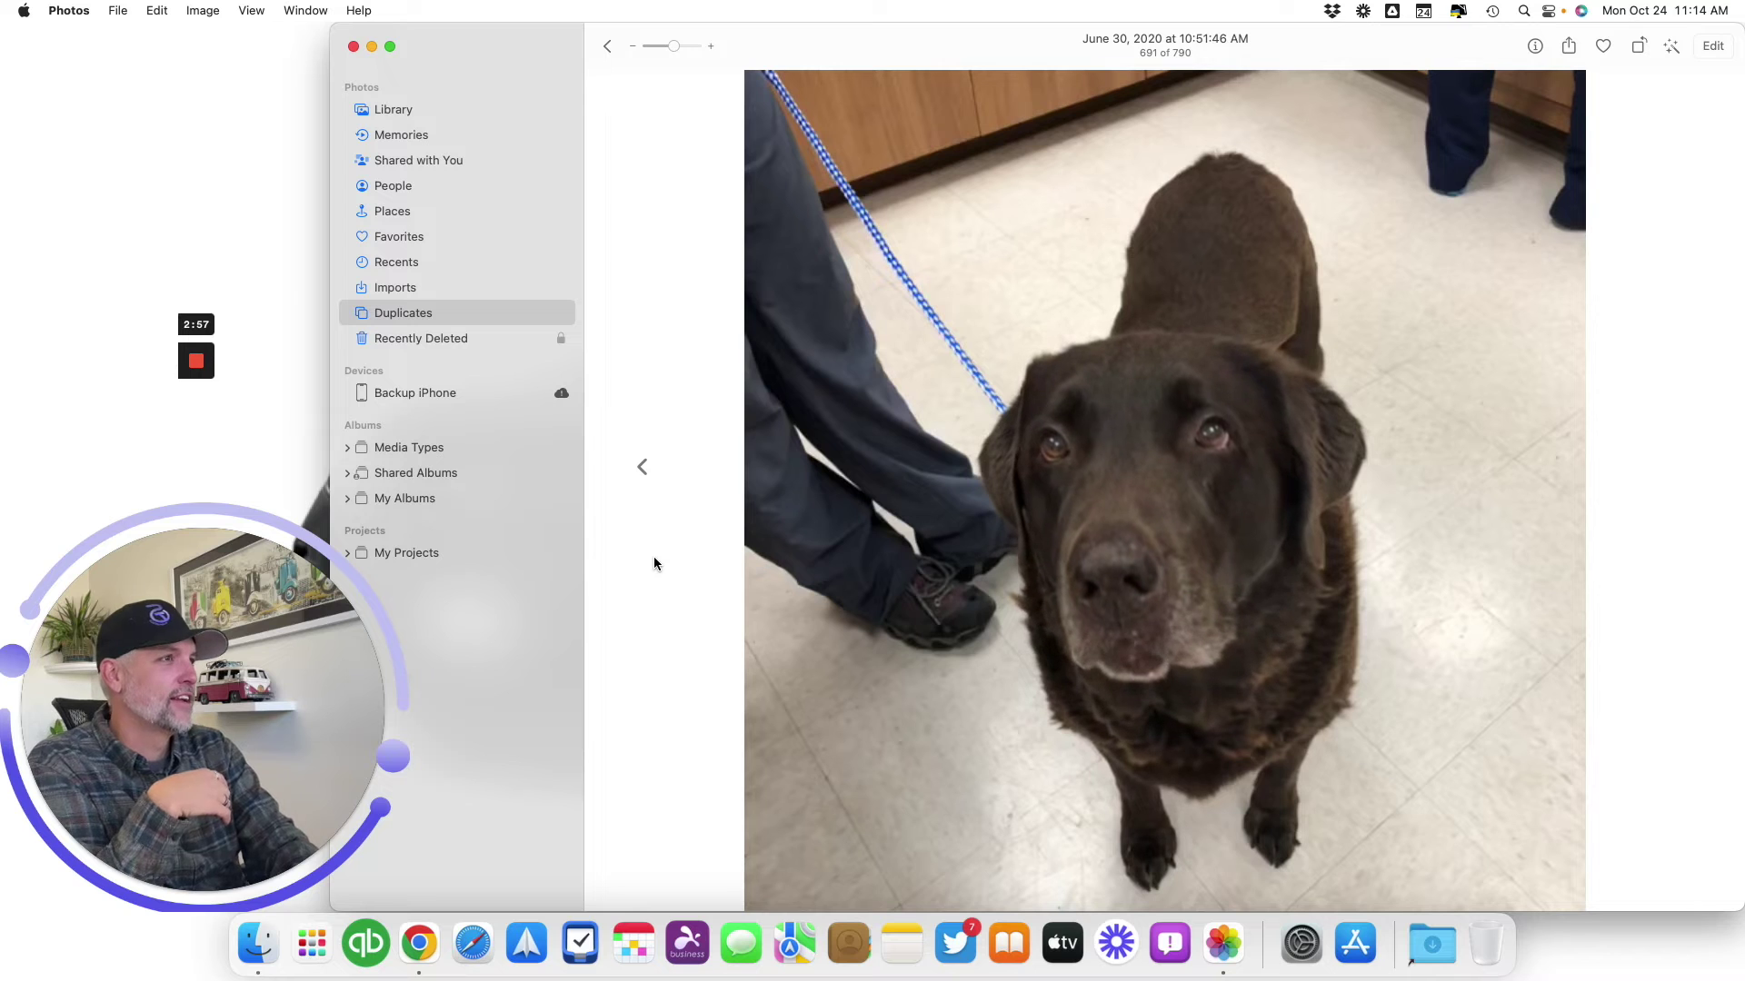
{"action": "key", "text": "Escape"}
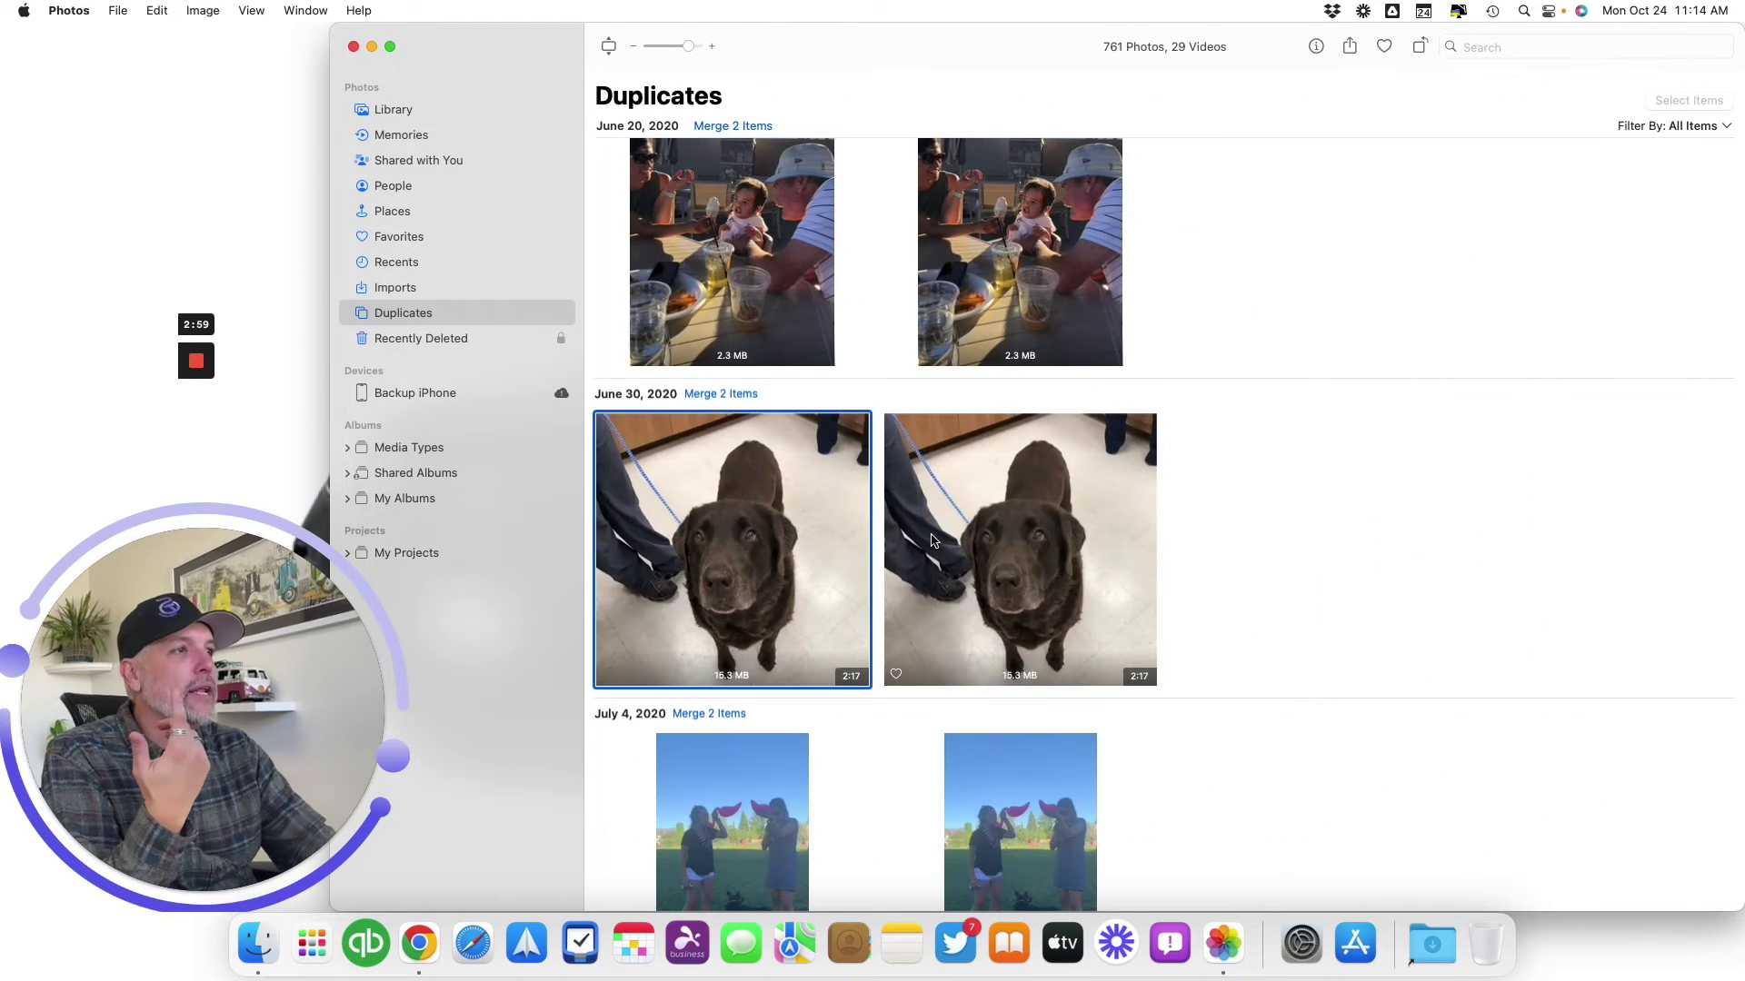
{"action": "double_click", "coordinate": [932, 541]}
{"action": "key", "text": "Escape"}
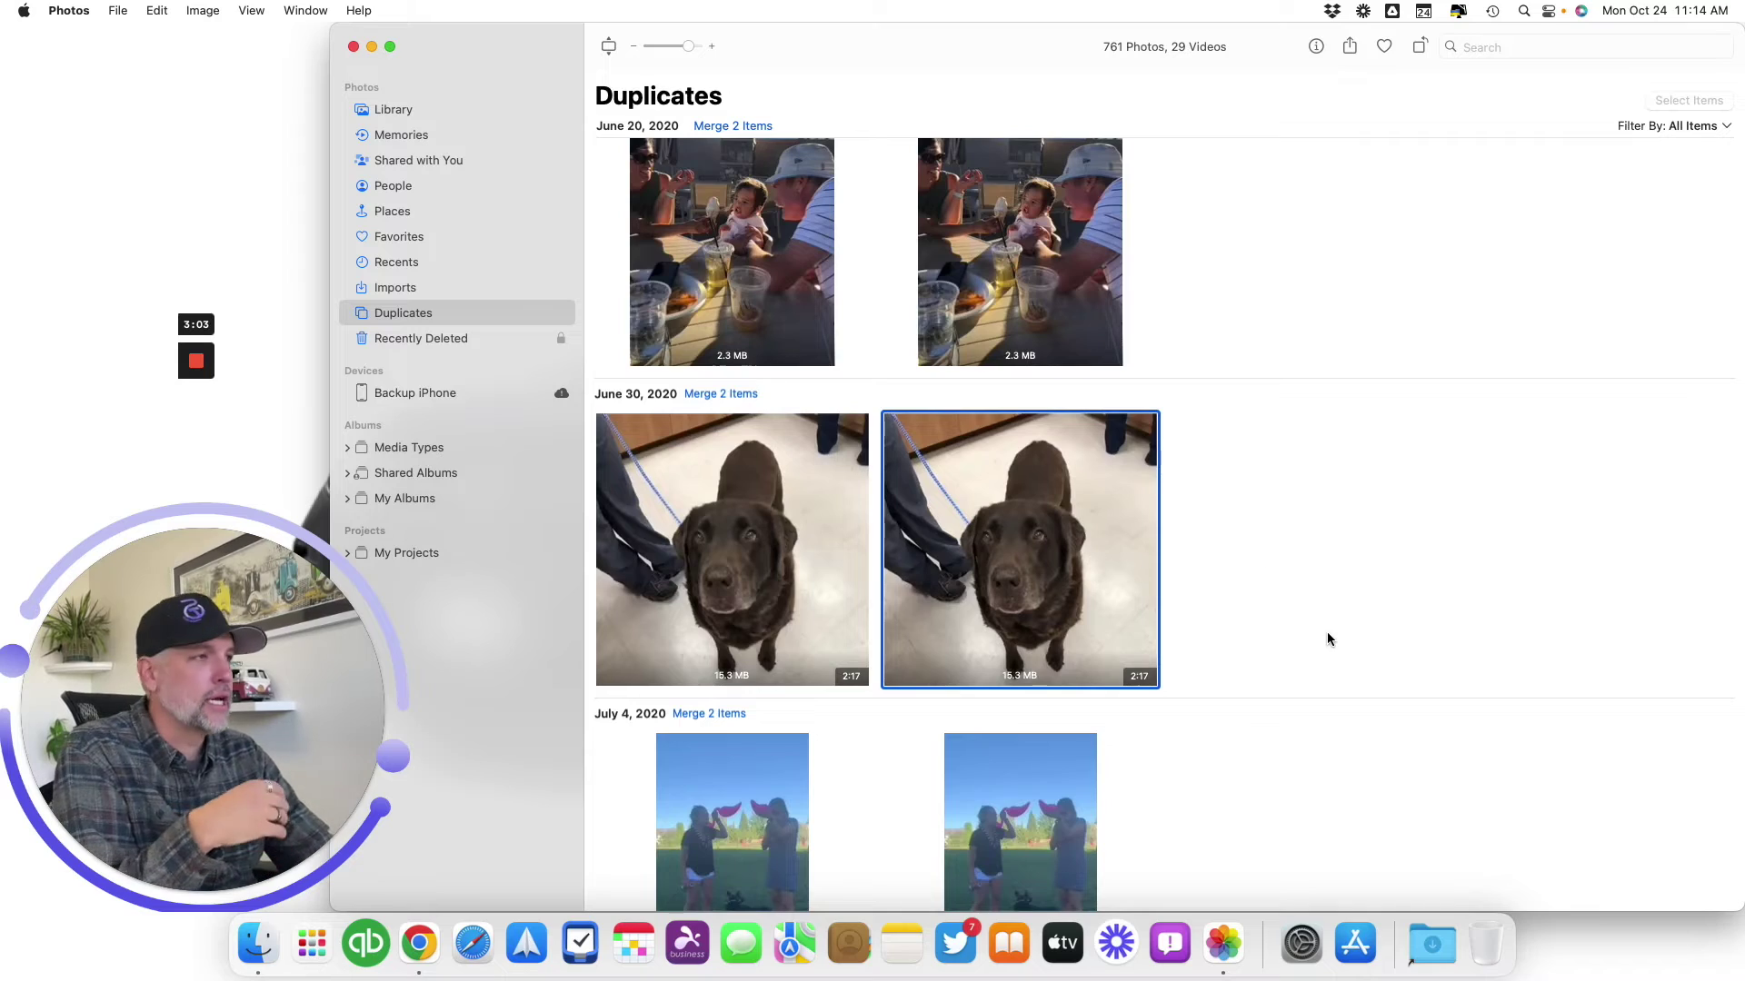
{"action": "scroll", "coordinate": [1326, 631], "scroll_direction": "down", "scroll_amount": 20}
- Merge the March 10, 2022 sign-in sheet pair, leaving 759 photos in the library
{"action": "scroll", "coordinate": [1326, 639], "scroll_direction": "down", "scroll_amount": 10}
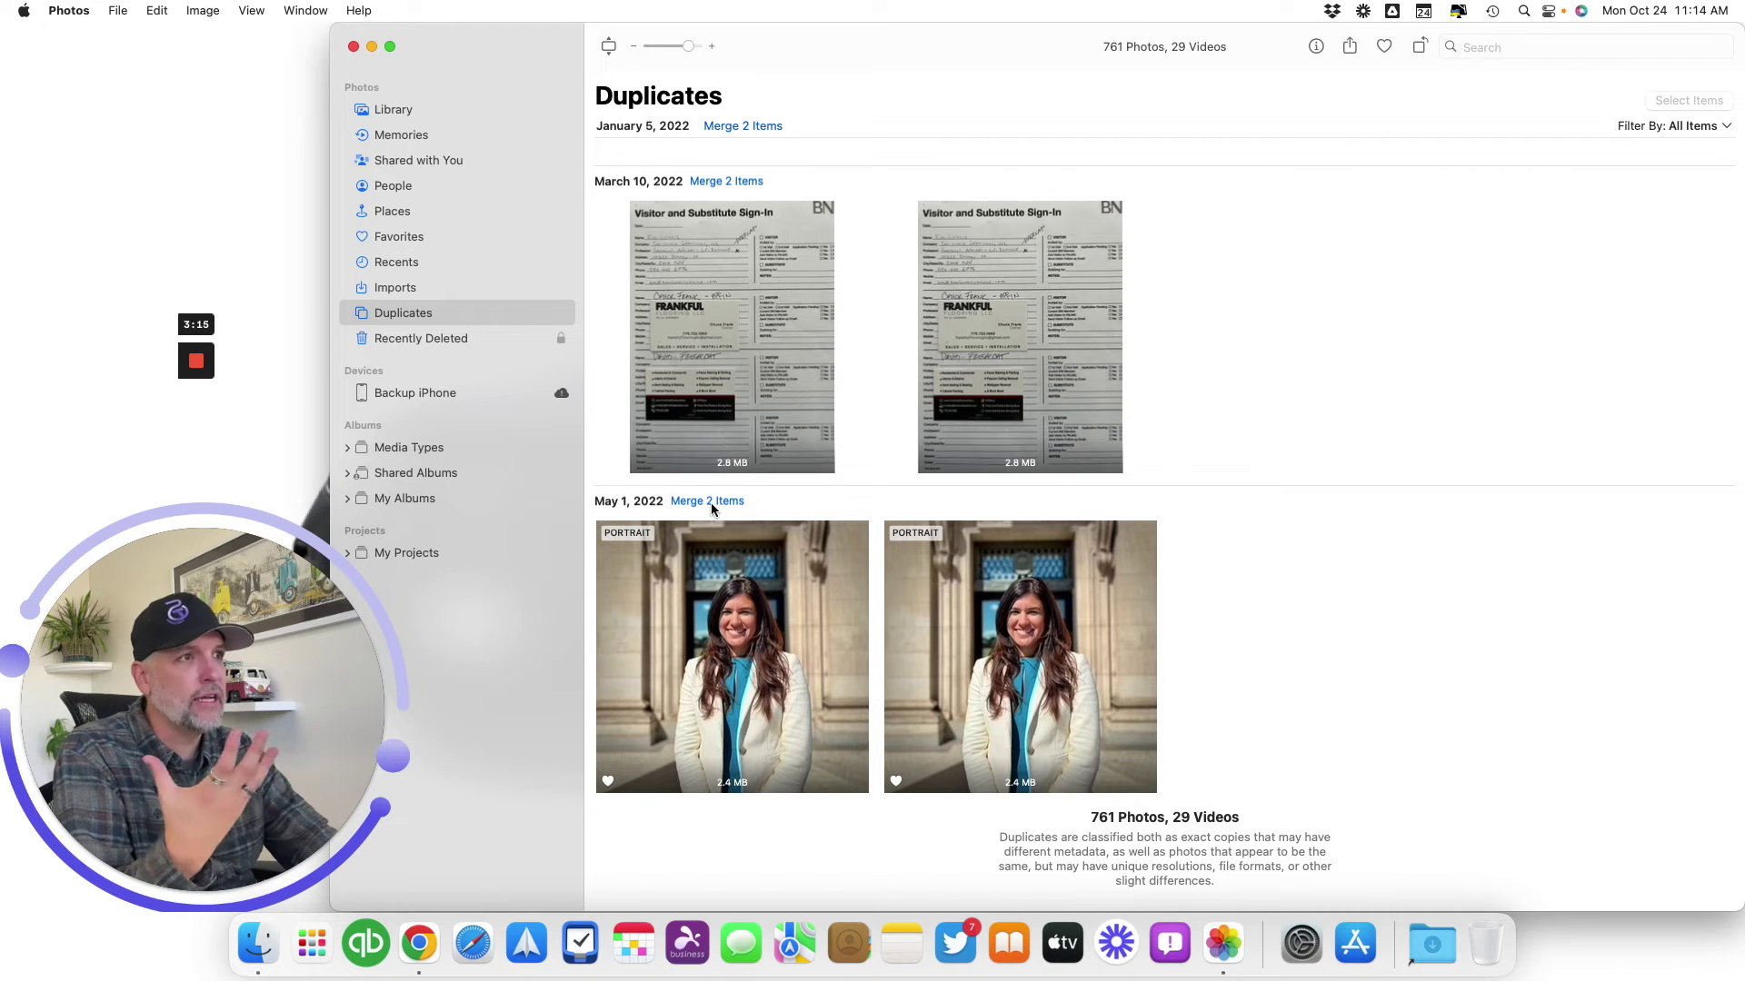
{"action": "scroll", "coordinate": [711, 503], "scroll_direction": "up", "scroll_amount": 2}
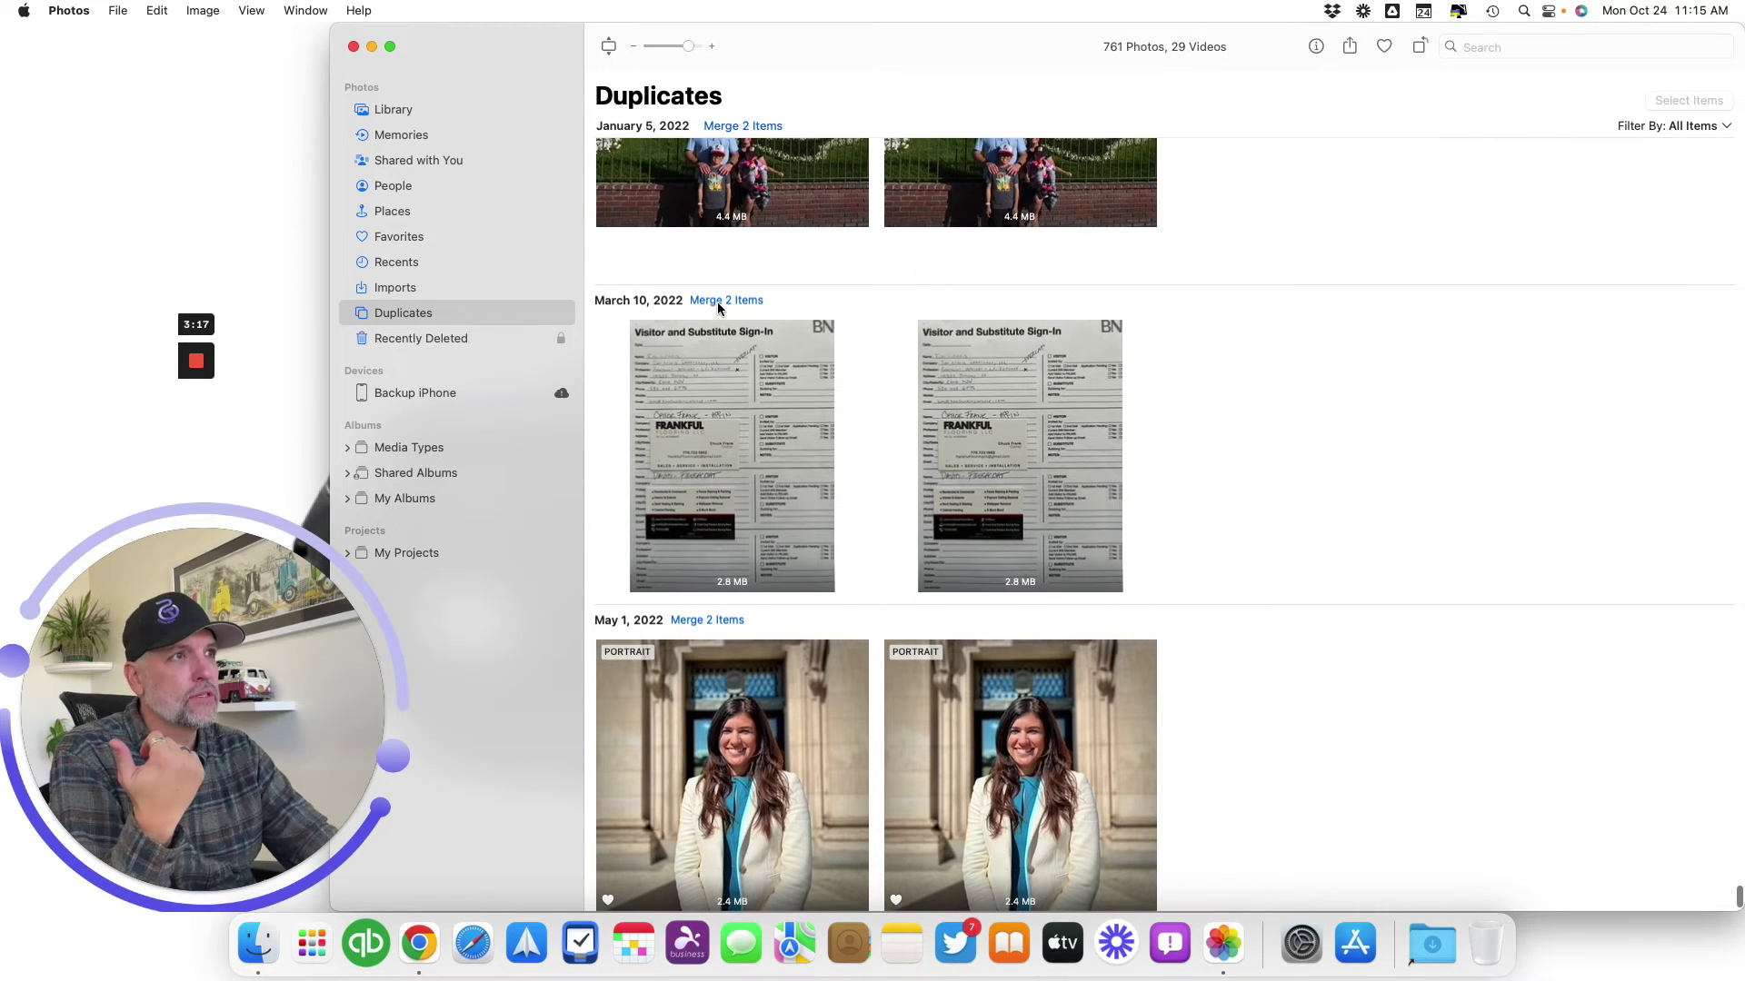
{"action": "left_click", "coordinate": [717, 301]}
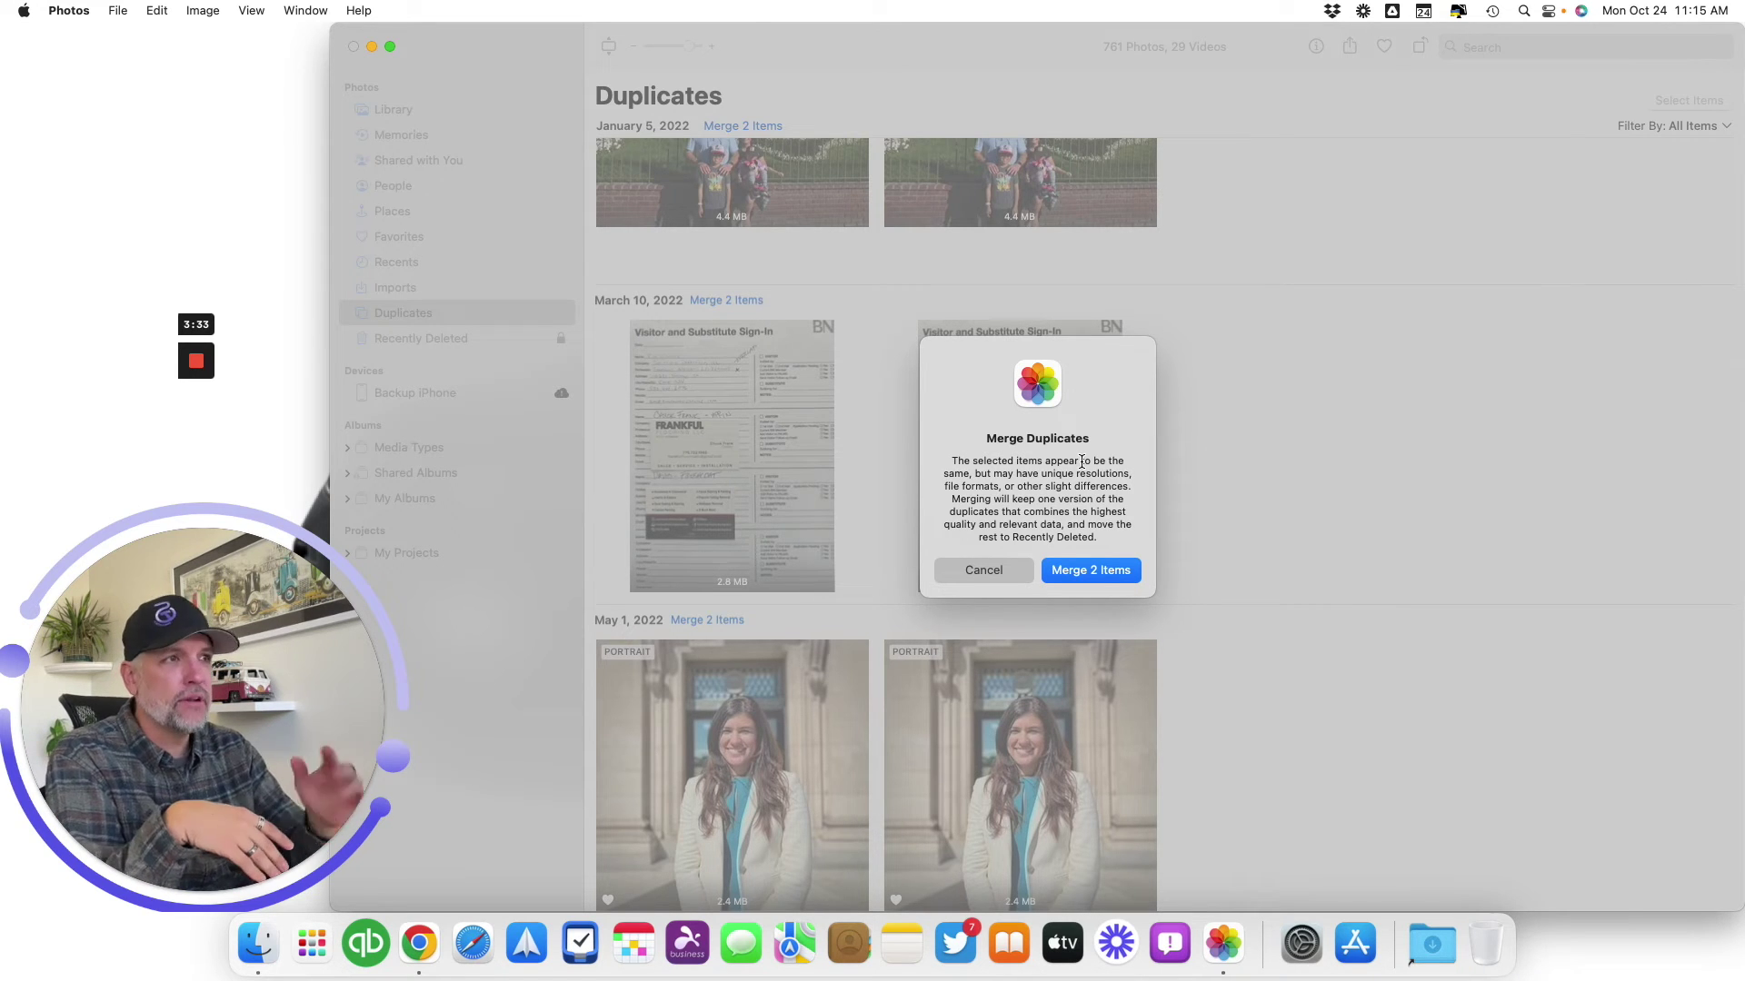
{"action": "left_click", "coordinate": [1132, 566]}
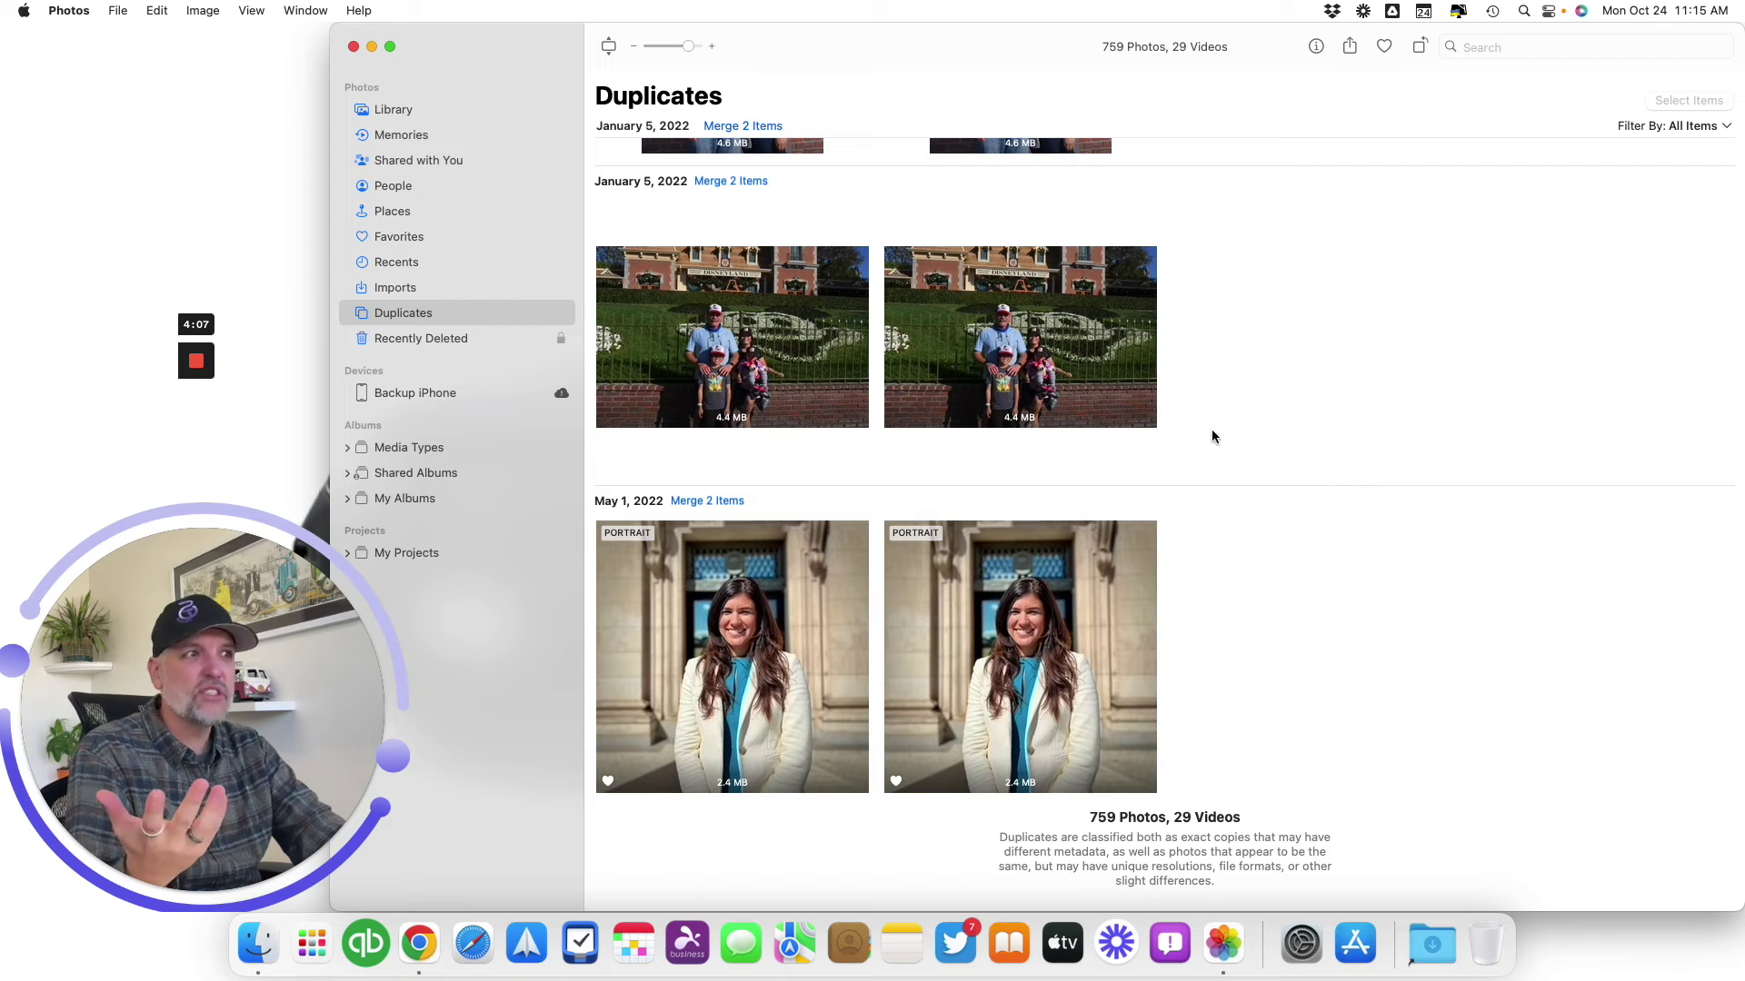
- Merge the January 5, 2022 Disneyland pair and couple-photo pair, leaving 755 photos
{"action": "scroll", "coordinate": [731, 463], "scroll_direction": "up", "scroll_amount": 2}
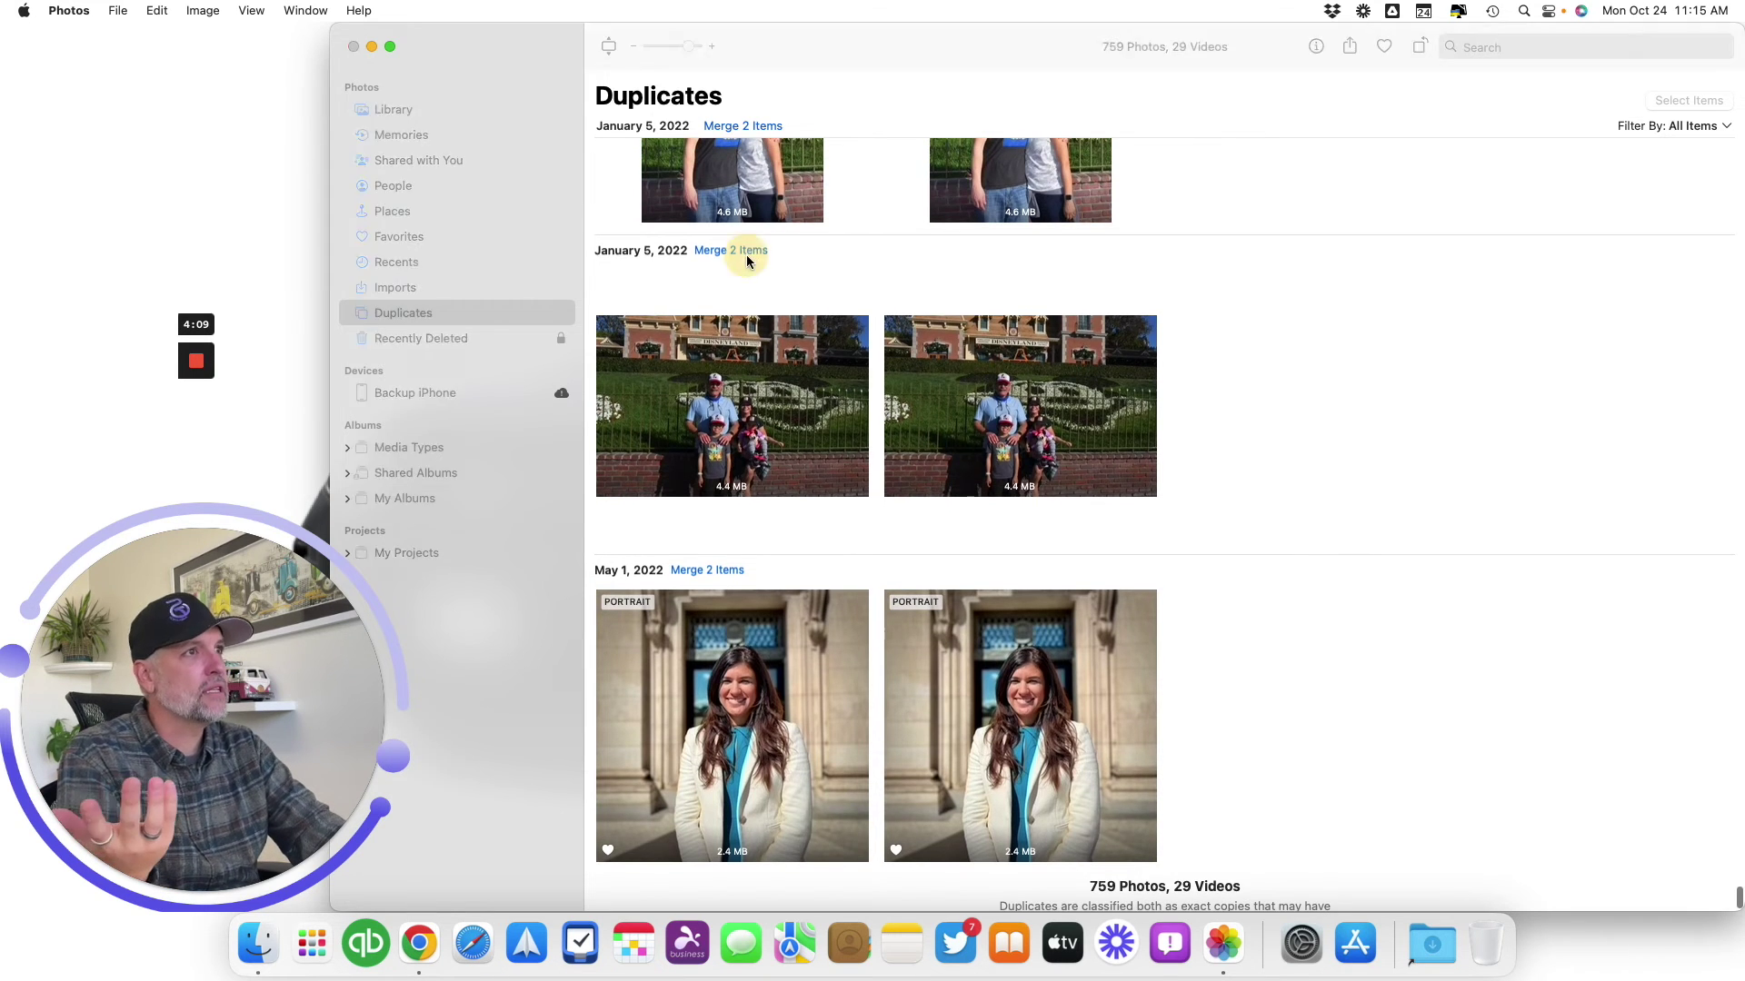
{"action": "left_click", "coordinate": [738, 249]}
{"action": "left_click", "coordinate": [1085, 572]}
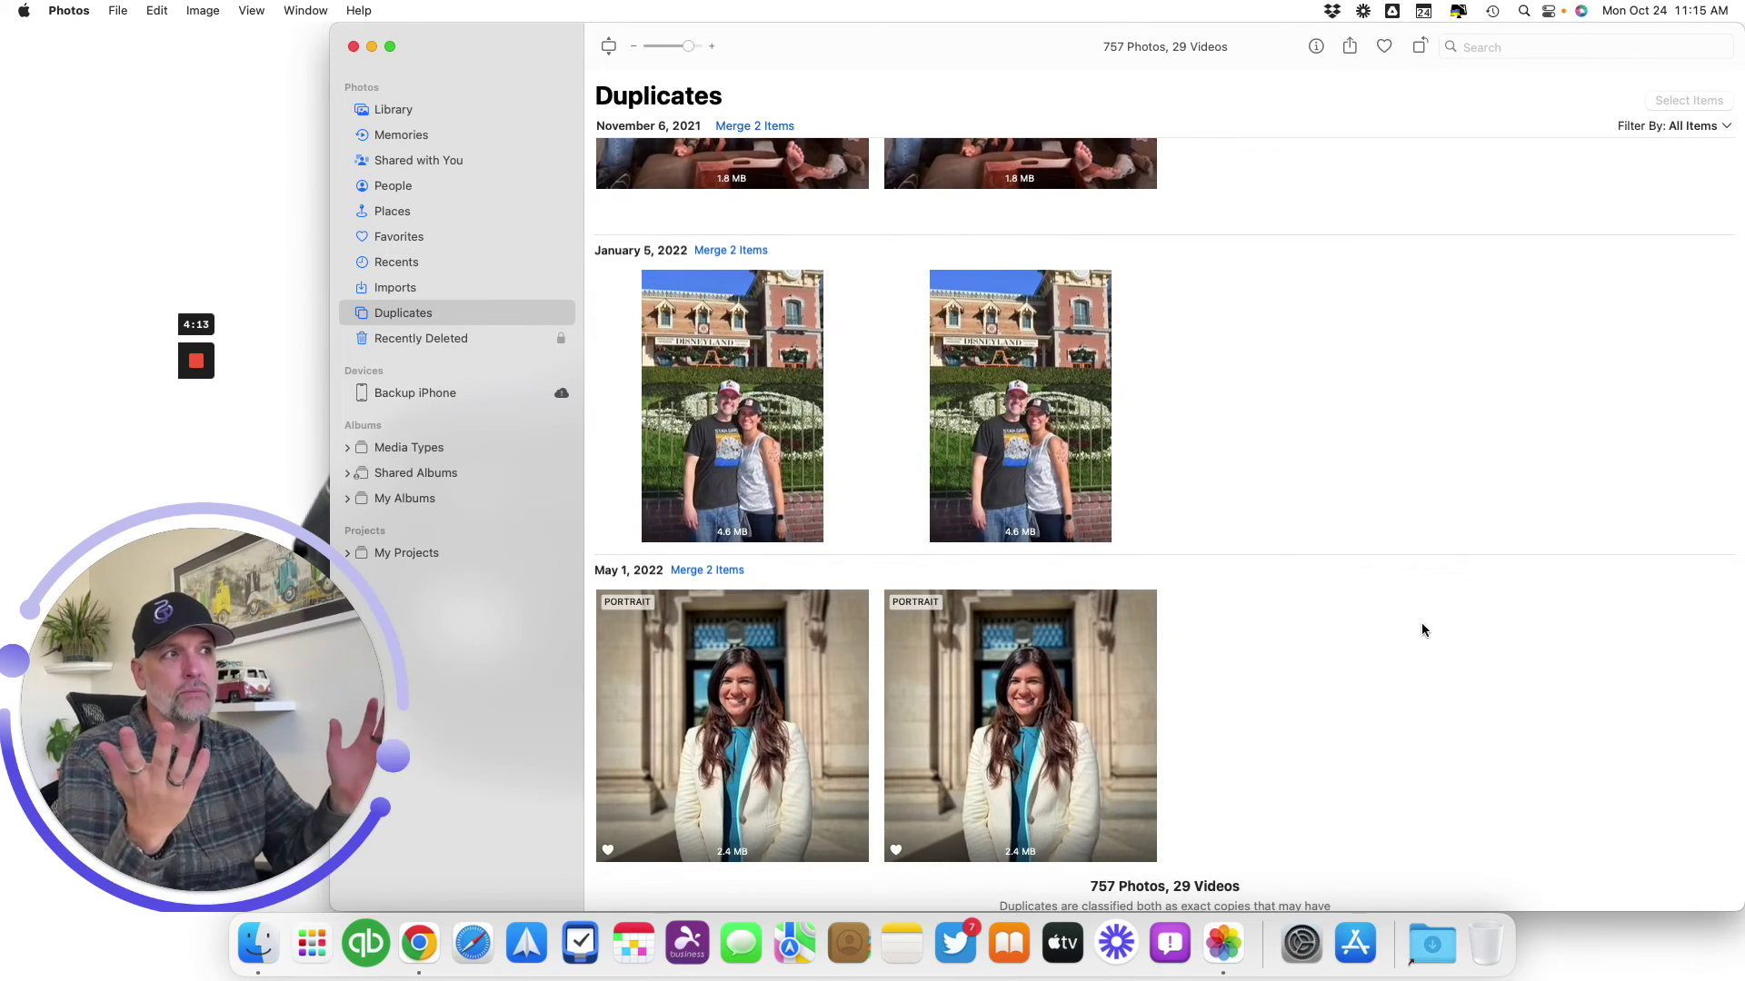
{"action": "left_click", "coordinate": [722, 248]}
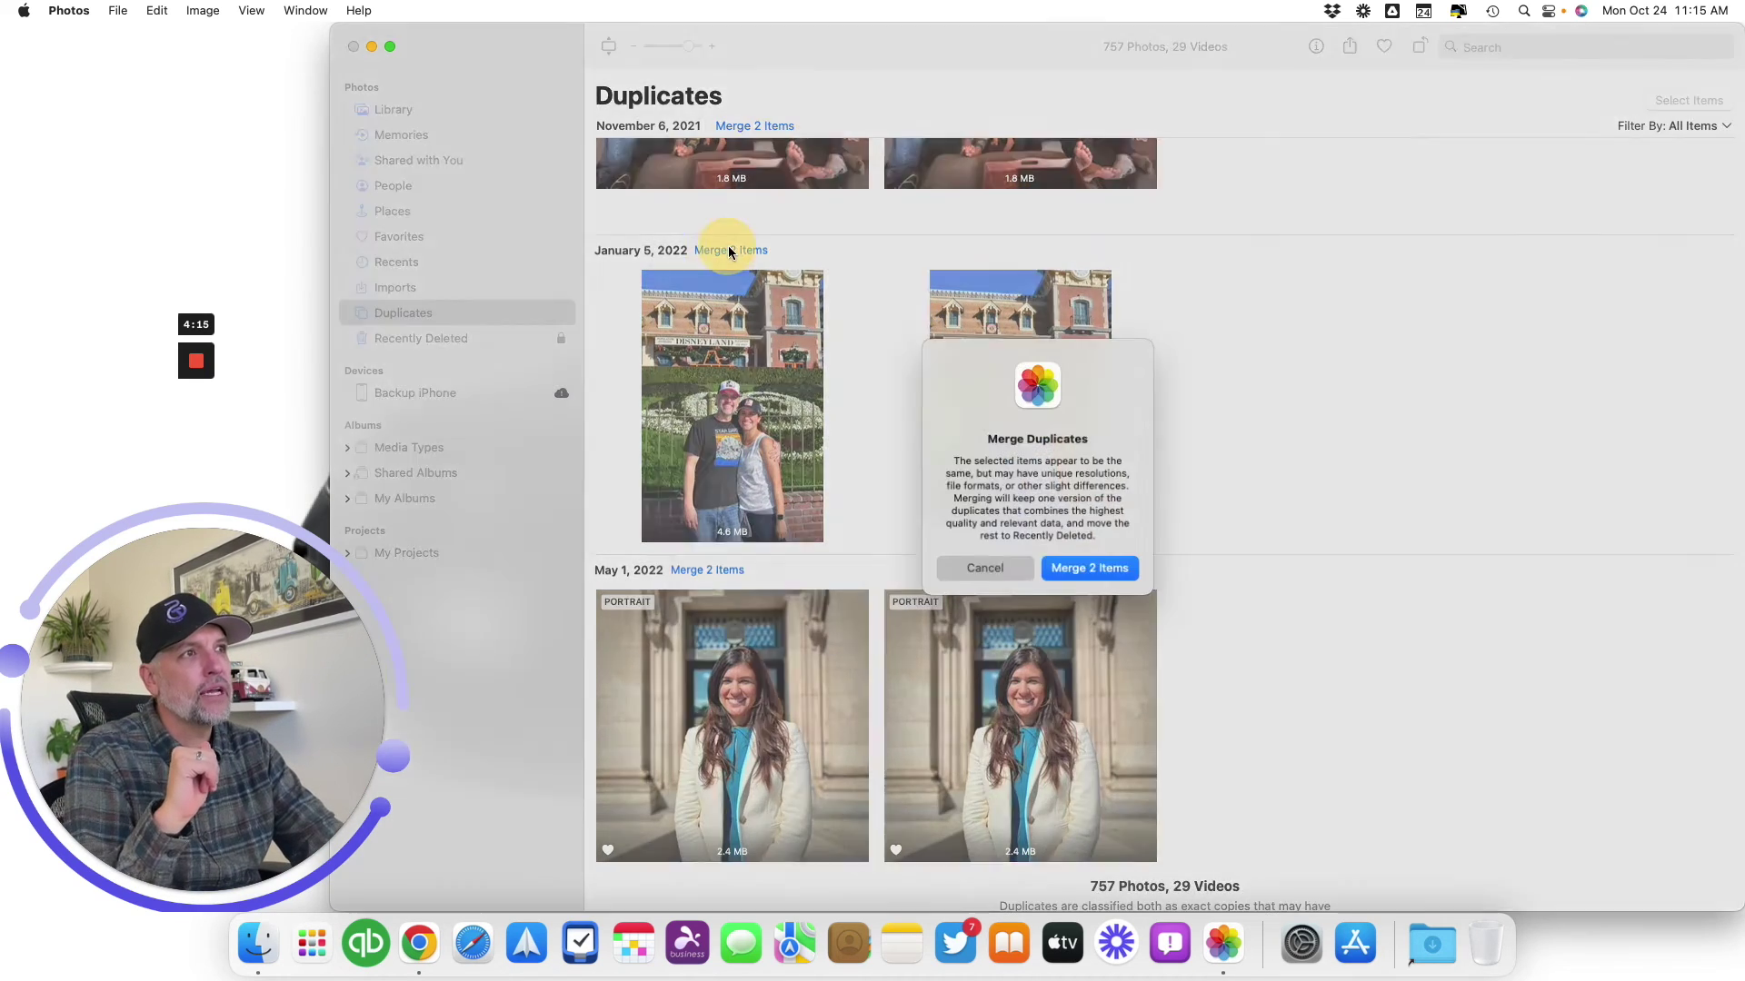
{"action": "left_click", "coordinate": [1111, 574]}
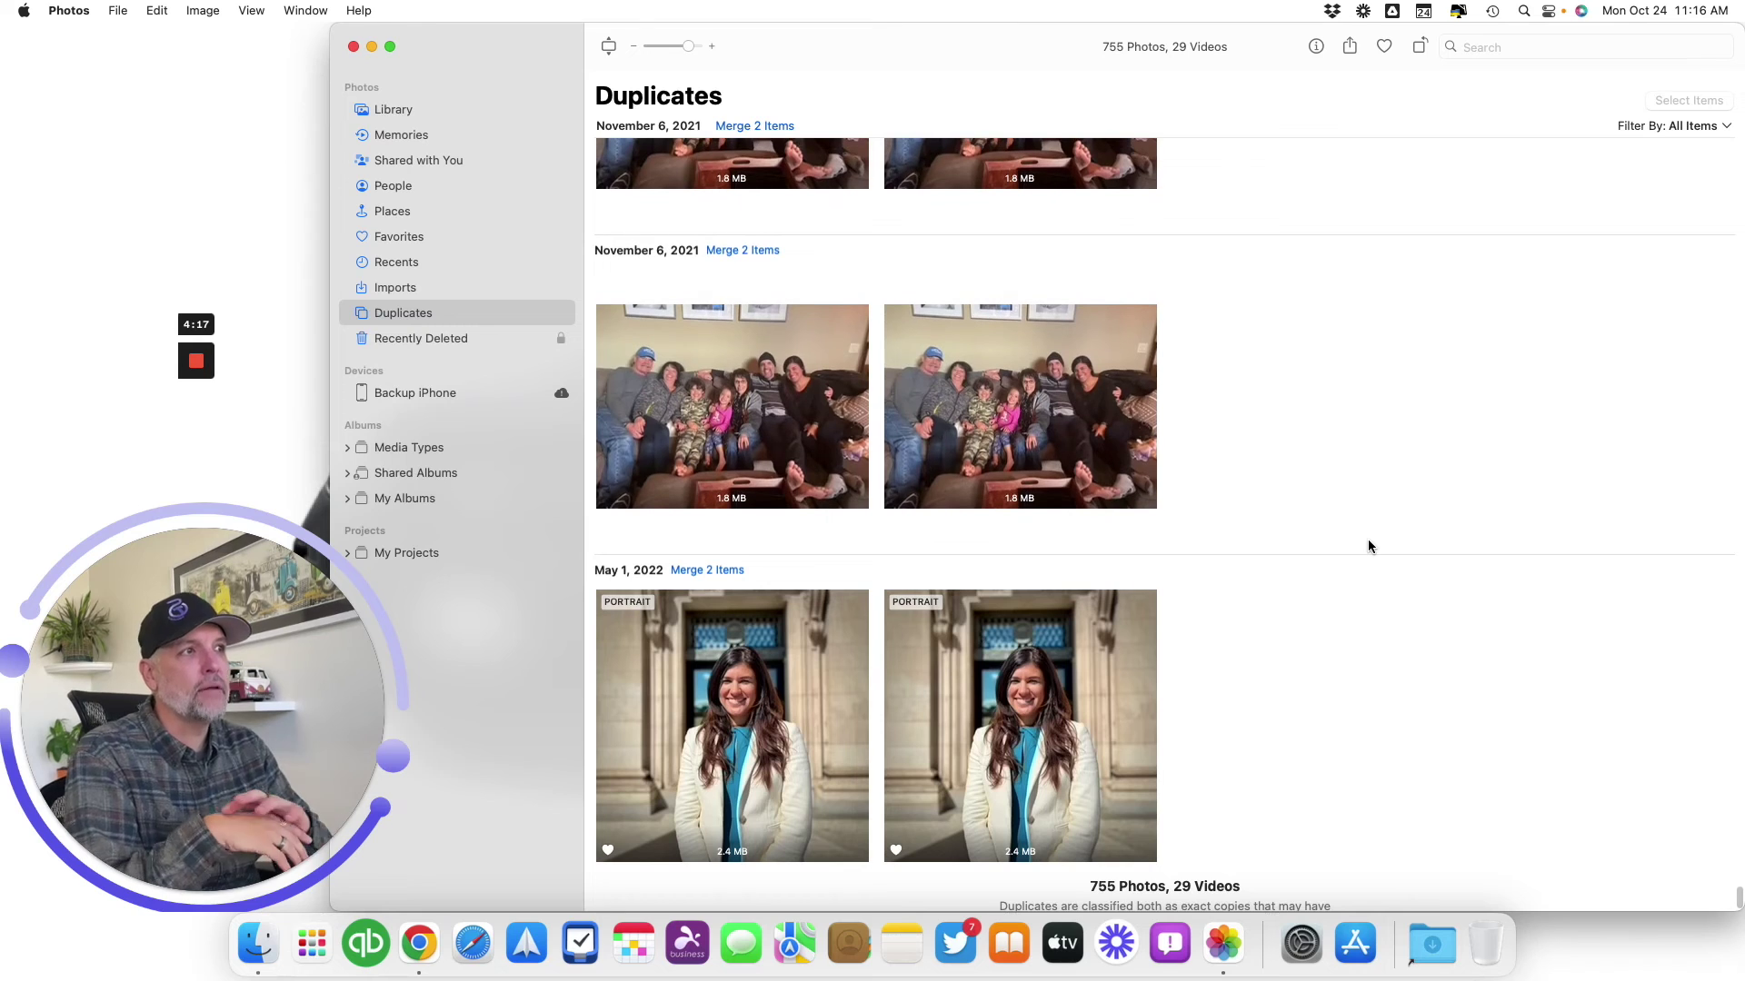